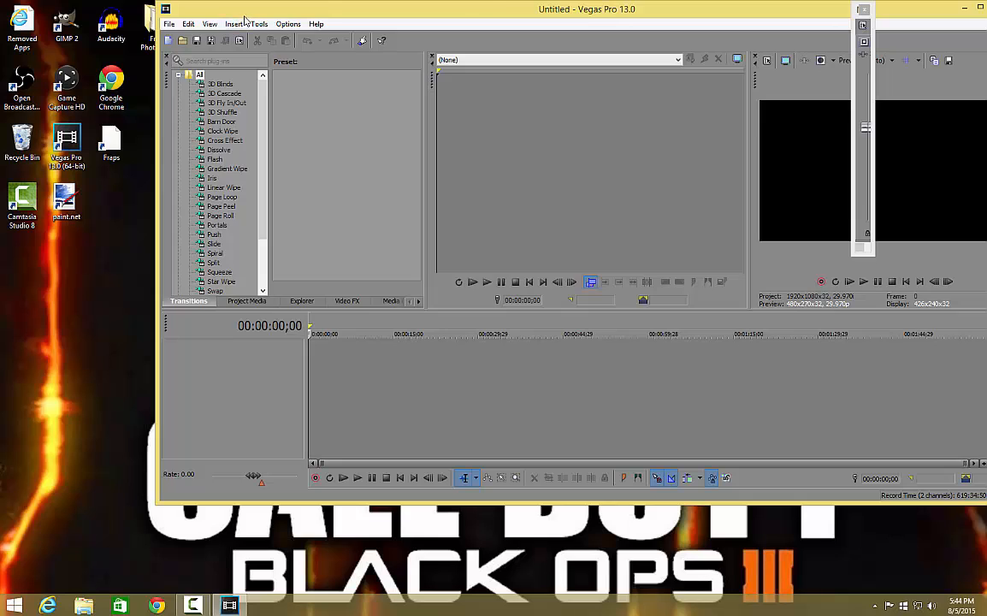
{"action": "left_click_drag", "start_coordinate": [244, 15], "coordinate": [261, 70]}
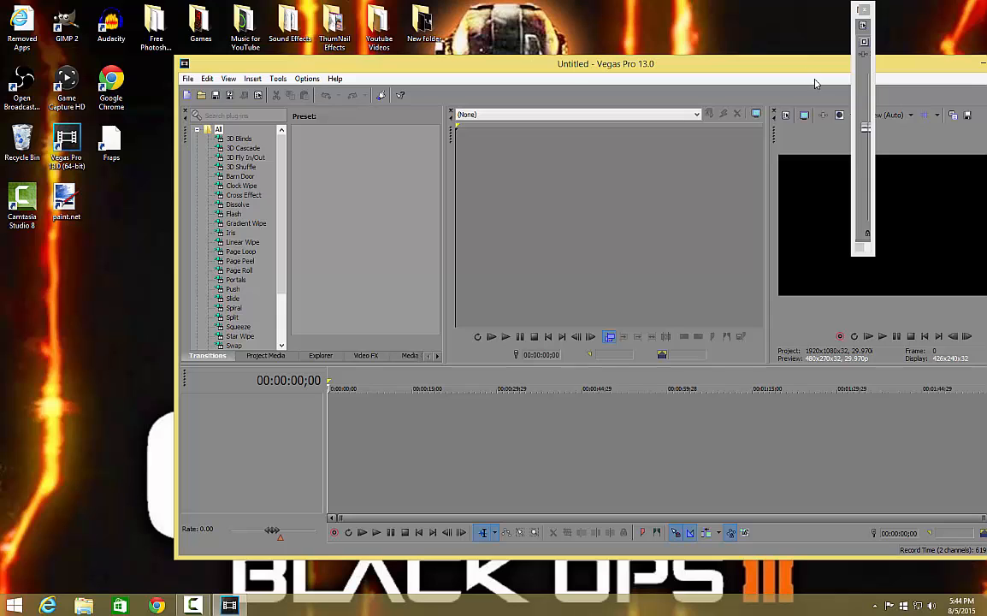
{"action": "left_click_drag", "start_coordinate": [799, 68], "coordinate": [740, 19]}
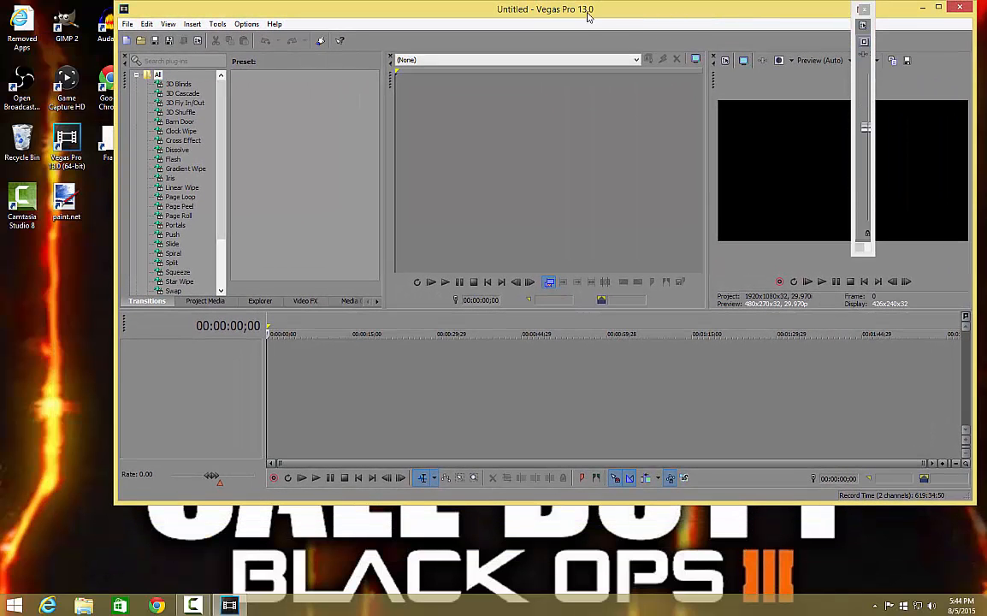
Step: Add the Untitled21 video from the desktop's Youtube Videos folder to the timeline, without matching the project video settings to the media
{"action": "left_click_drag", "start_coordinate": [598, 19], "coordinate": [725, 73]}
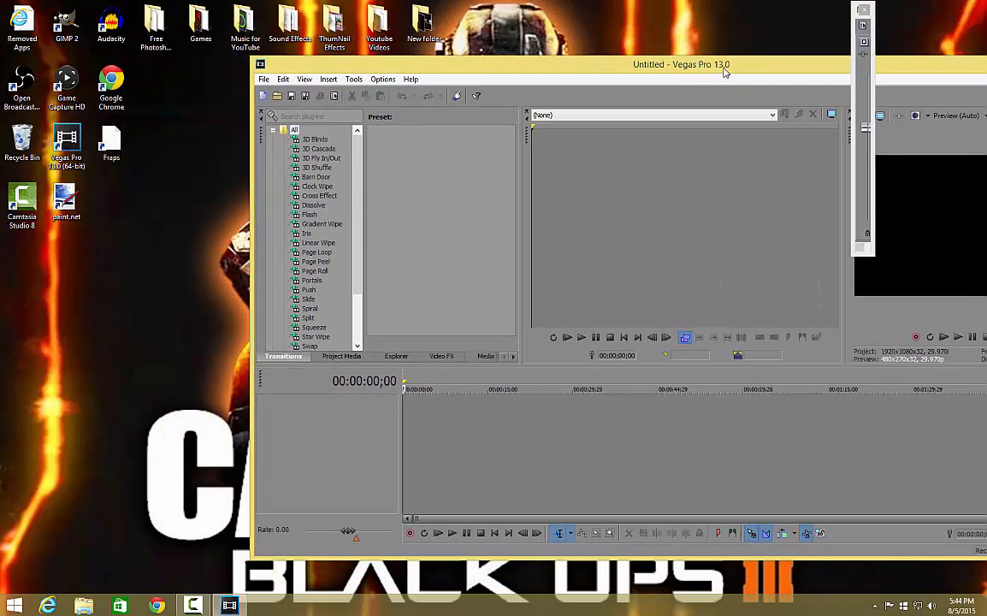
{"action": "double_click", "coordinate": [379, 25]}
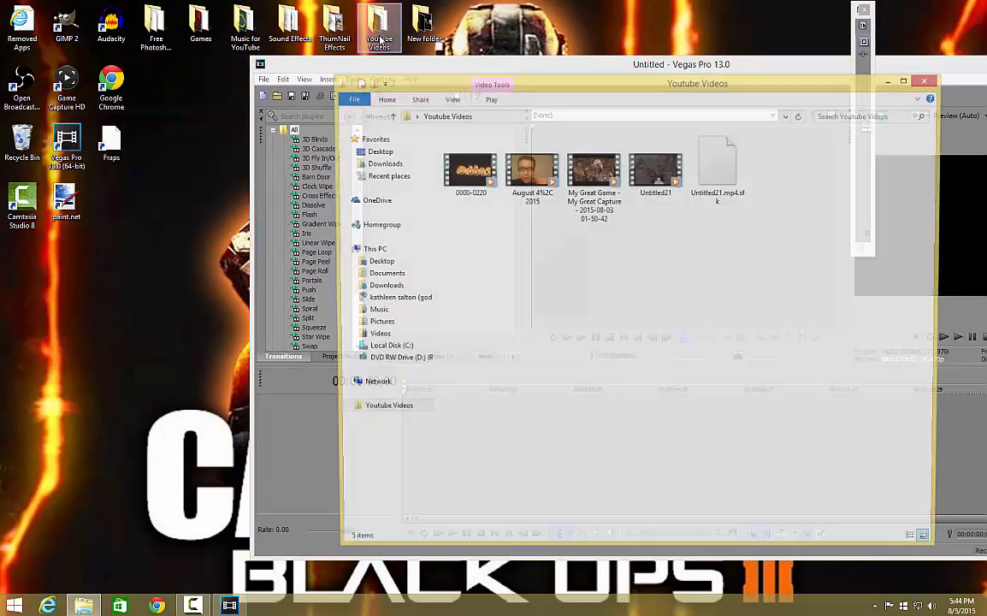
{"action": "left_click_drag", "start_coordinate": [525, 90], "coordinate": [918, 42]}
{"action": "left_click_drag", "start_coordinate": [922, 135], "coordinate": [476, 384]}
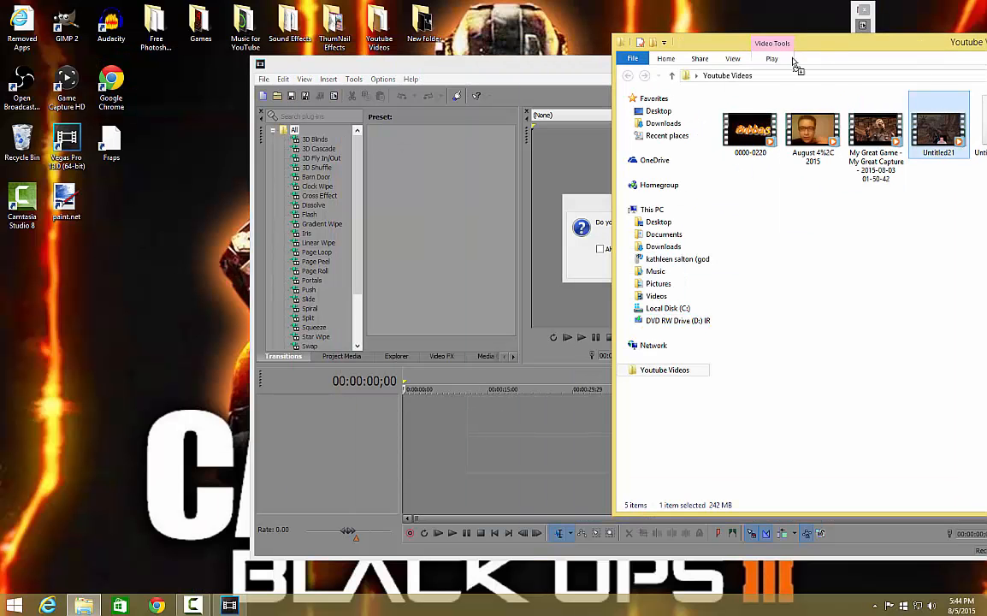
{"action": "left_click", "coordinate": [606, 215]}
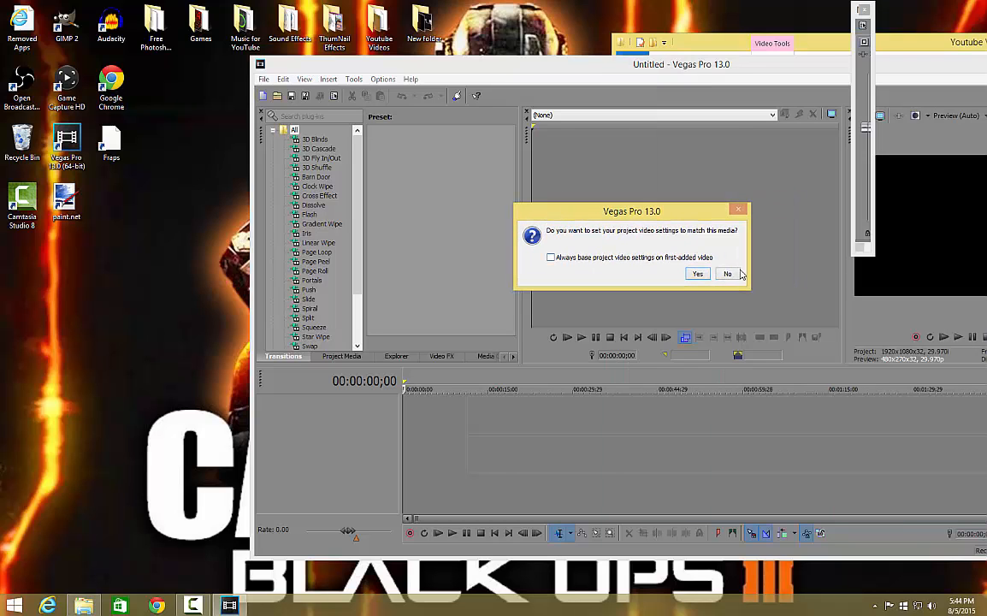
{"action": "left_click", "coordinate": [727, 275]}
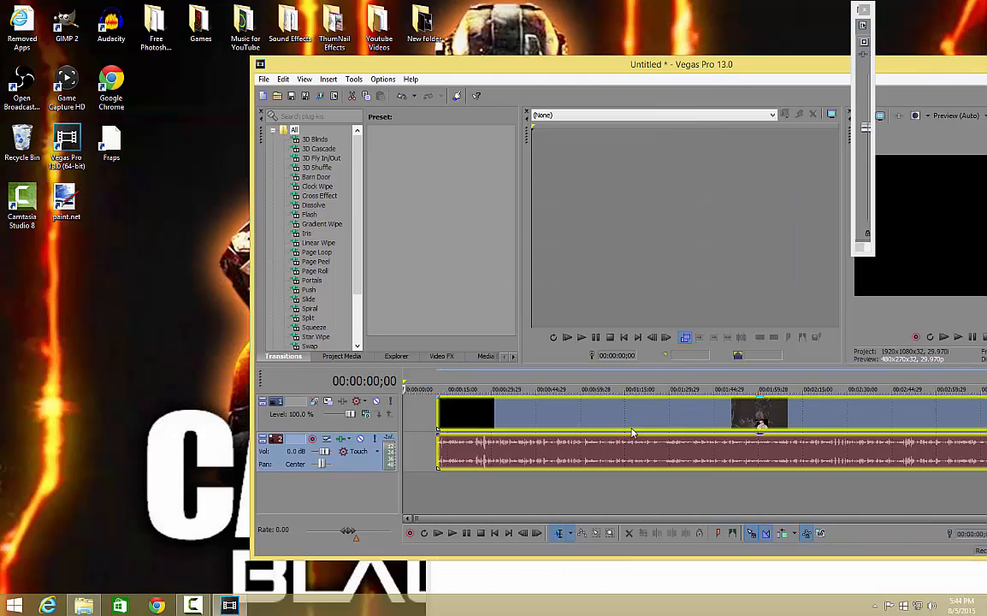
Step: Maximize the Vegas Pro window and move the floating master fader nearer to the preview's outer edge
{"action": "left_click_drag", "start_coordinate": [641, 71], "coordinate": [510, 77]}
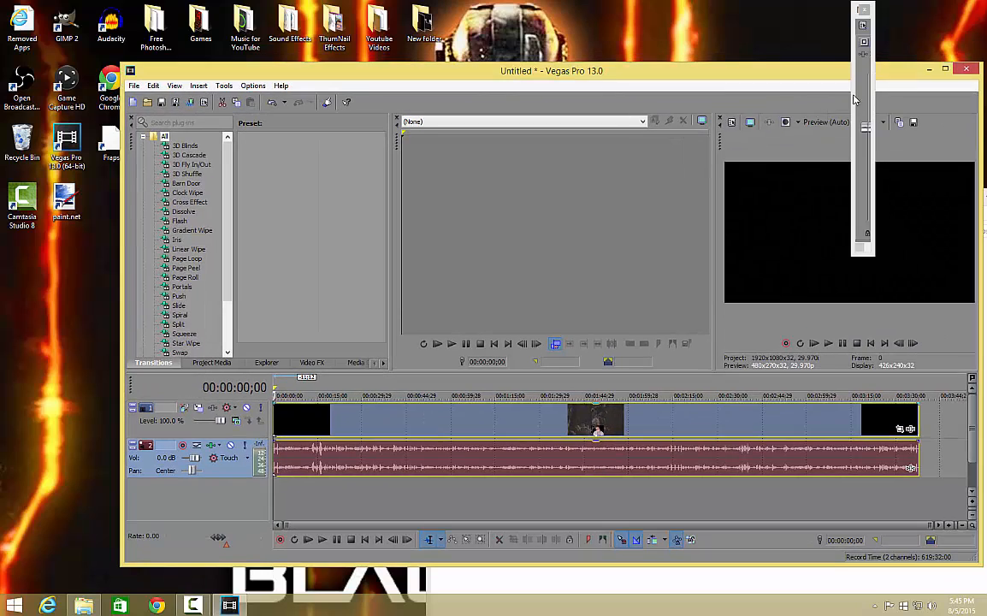
{"action": "left_click", "coordinate": [946, 69]}
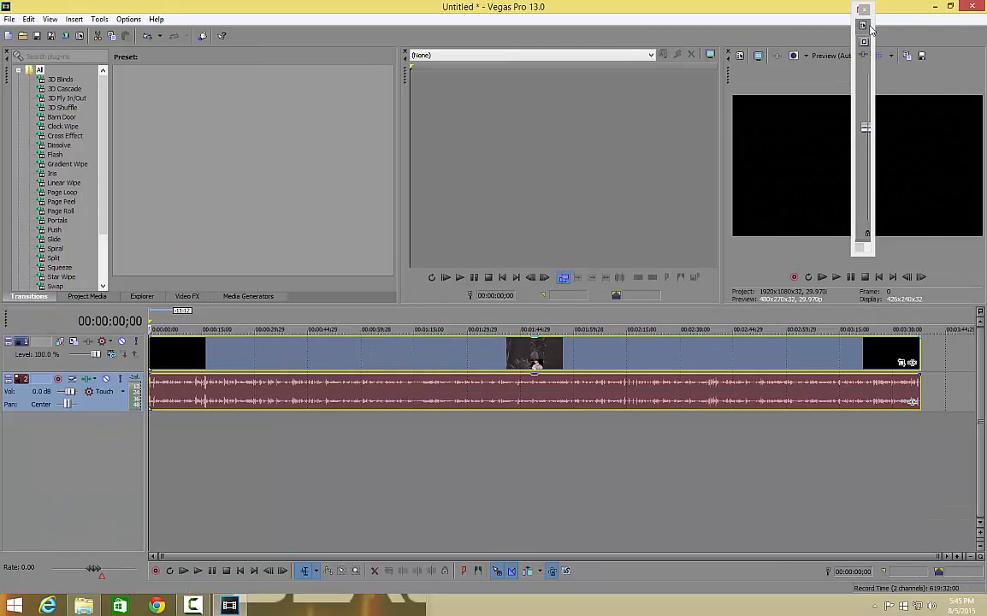
{"action": "left_click_drag", "start_coordinate": [861, 24], "coordinate": [933, 58]}
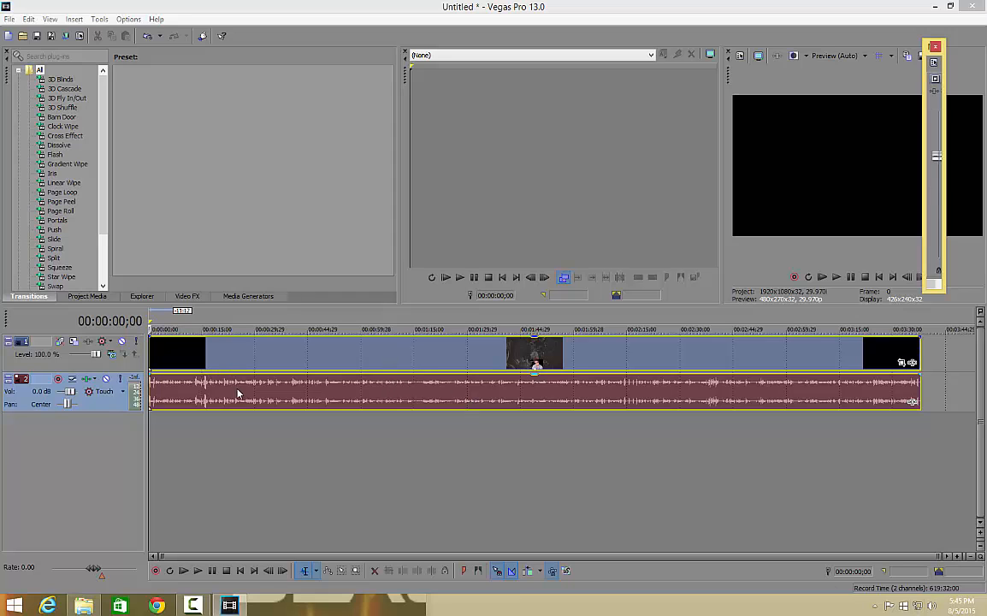
Step: Examine the opening part of the clip's audio waveform at several timeline zoom levels
{"action": "left_click", "coordinate": [265, 555]}
{"action": "scroll", "coordinate": [199, 396], "scroll_direction": "up", "scroll_amount": 6}
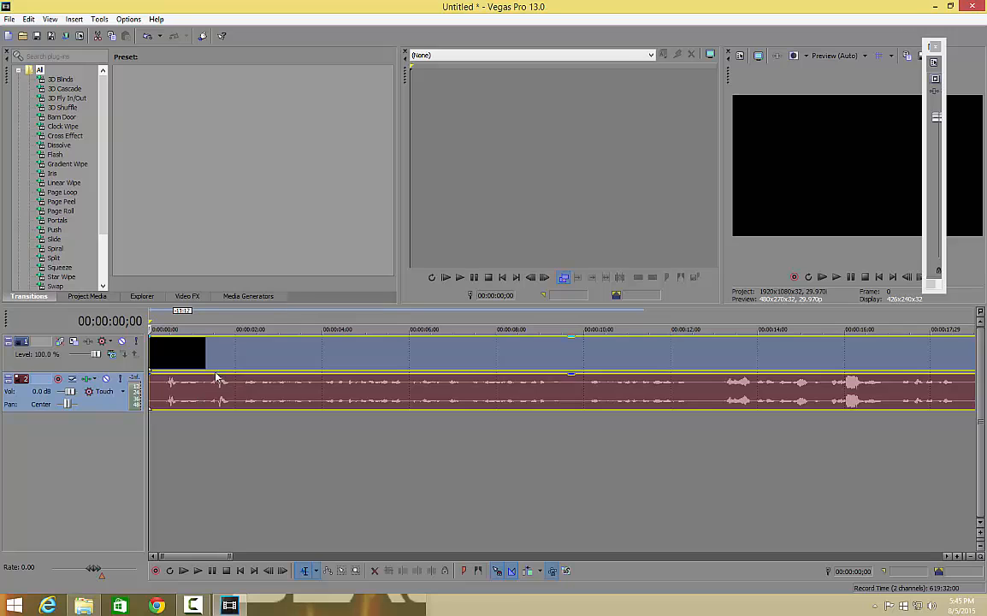
{"action": "scroll", "coordinate": [286, 388], "scroll_direction": "up", "scroll_amount": 2}
{"action": "scroll", "coordinate": [287, 387], "scroll_direction": "down", "scroll_amount": 6}
{"action": "scroll", "coordinate": [286, 388], "scroll_direction": "up", "scroll_amount": 8}
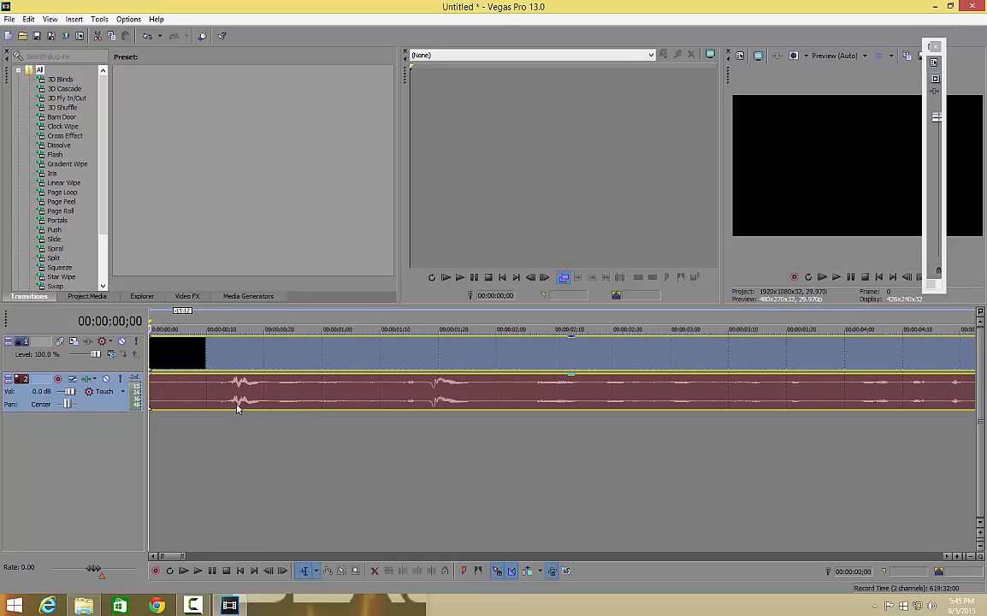
{"action": "scroll", "coordinate": [271, 398], "scroll_direction": "down", "scroll_amount": 5}
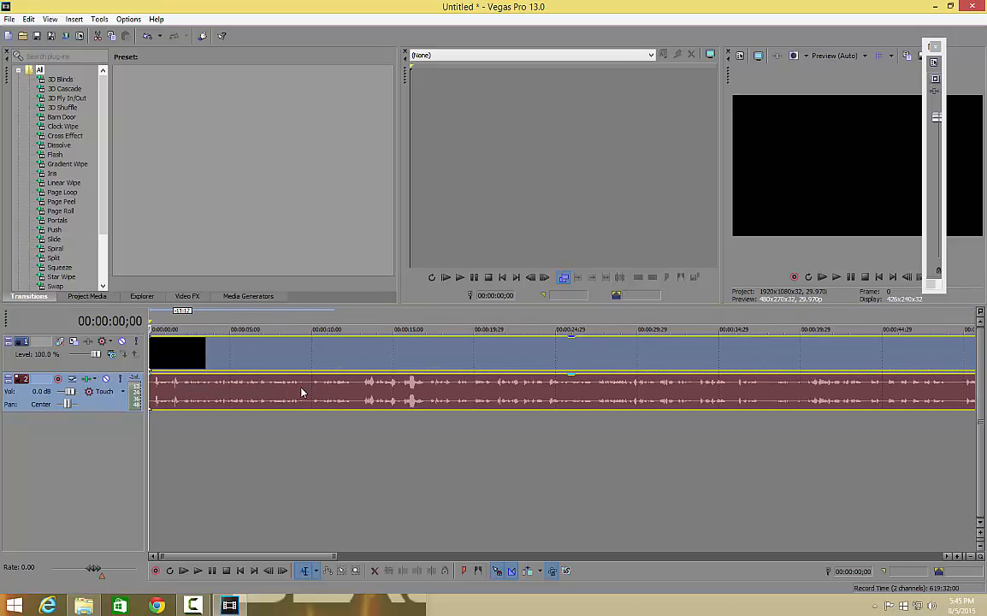
{"action": "scroll", "coordinate": [207, 399], "scroll_direction": "down", "scroll_amount": 3}
{"action": "scroll", "coordinate": [278, 387], "scroll_direction": "down", "scroll_amount": 4}
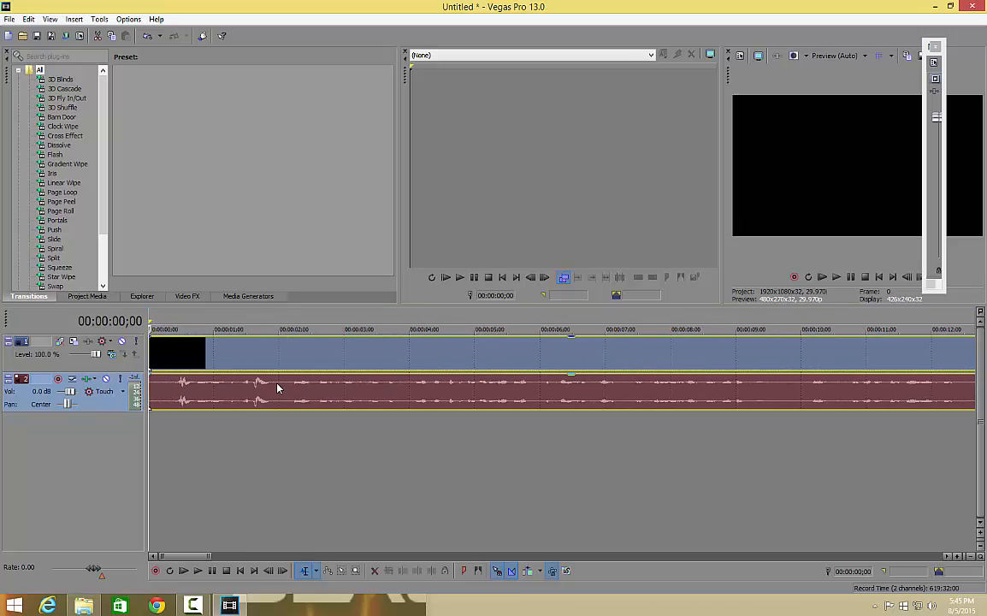
Step: Cut the section from 00:00:37;11 to 00:00:38;18 out of both tracks and move the remaining footage back over the gap
{"action": "left_click", "coordinate": [414, 390]}
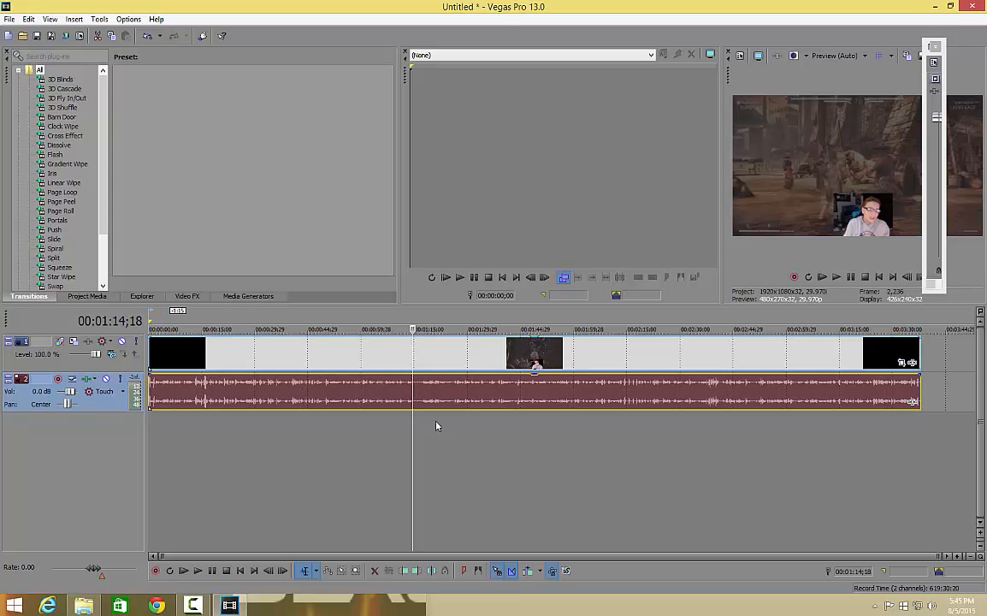
{"action": "left_click", "coordinate": [321, 366]}
{"action": "scroll", "coordinate": [432, 405], "scroll_direction": "up", "scroll_amount": 4}
{"action": "scroll", "coordinate": [432, 406], "scroll_direction": "up", "scroll_amount": 2}
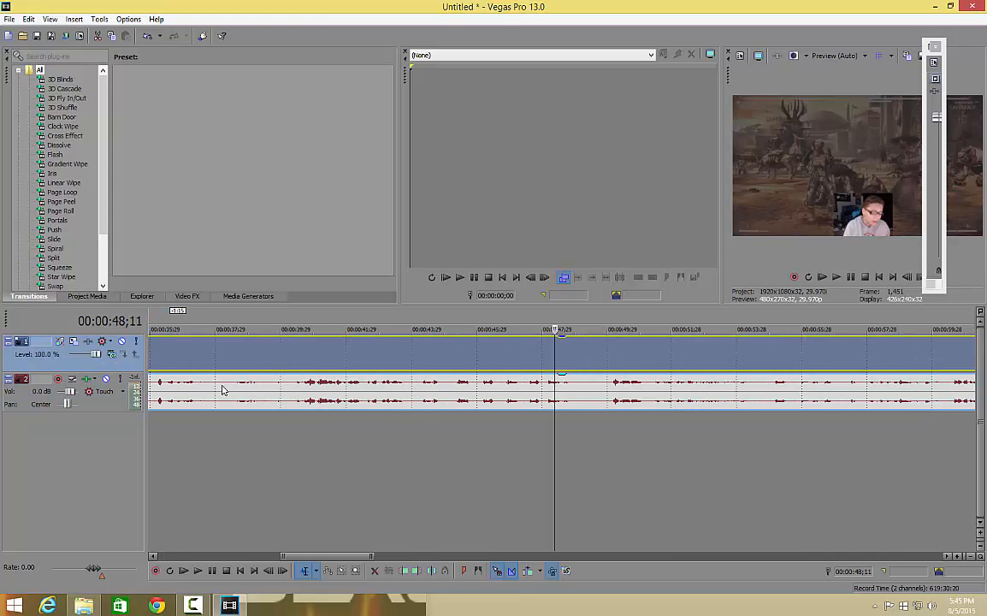
{"action": "left_click_drag", "start_coordinate": [195, 421], "coordinate": [236, 370]}
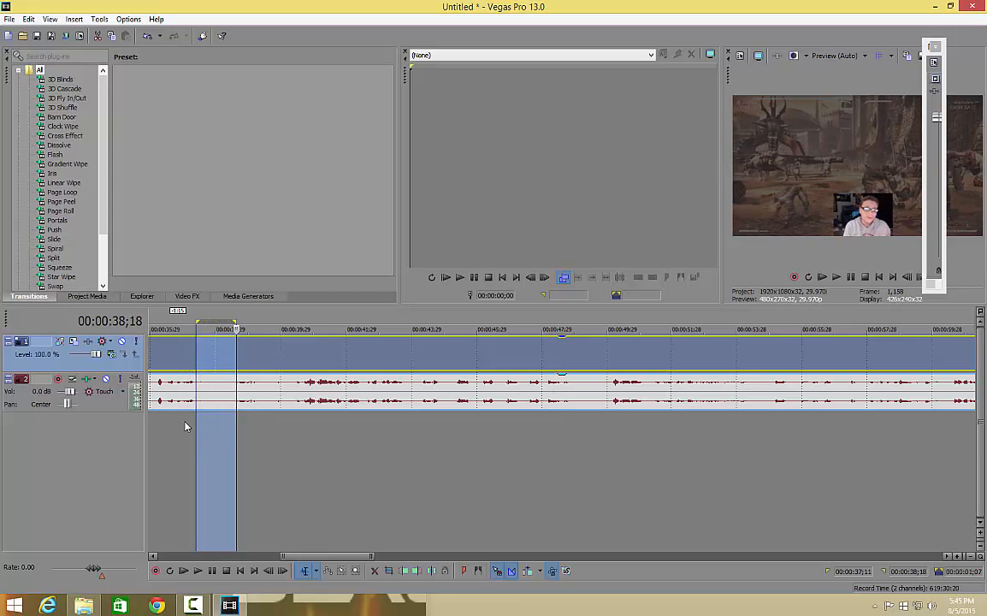
{"action": "key", "text": "Delete"}
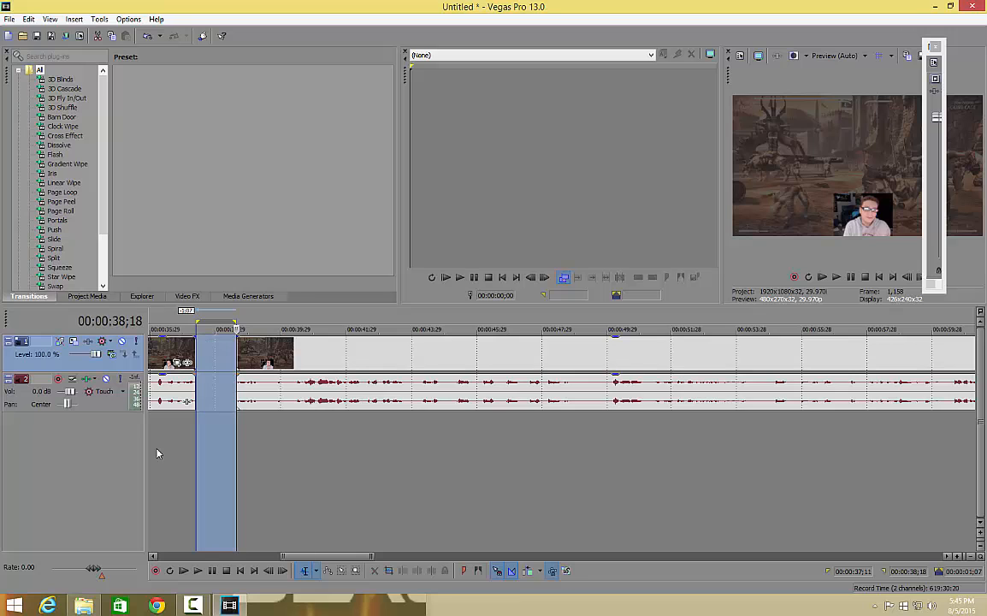
{"action": "left_click_drag", "start_coordinate": [270, 398], "coordinate": [223, 396]}
Step: Cut out the sections 00:00:42;08 to 00:00:42;25 and 00:00:46;22 to 00:00:48;02, moving the following footage back each time
{"action": "left_click_drag", "start_coordinate": [356, 457], "coordinate": [374, 368]}
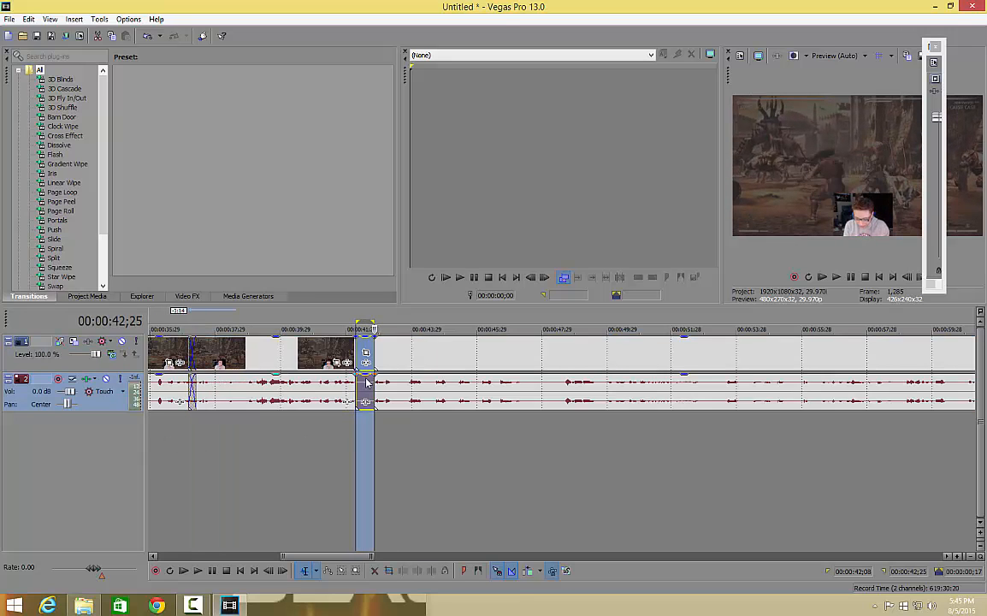
{"action": "key", "text": "s"}
{"action": "left_click_drag", "start_coordinate": [485, 386], "coordinate": [545, 382]}
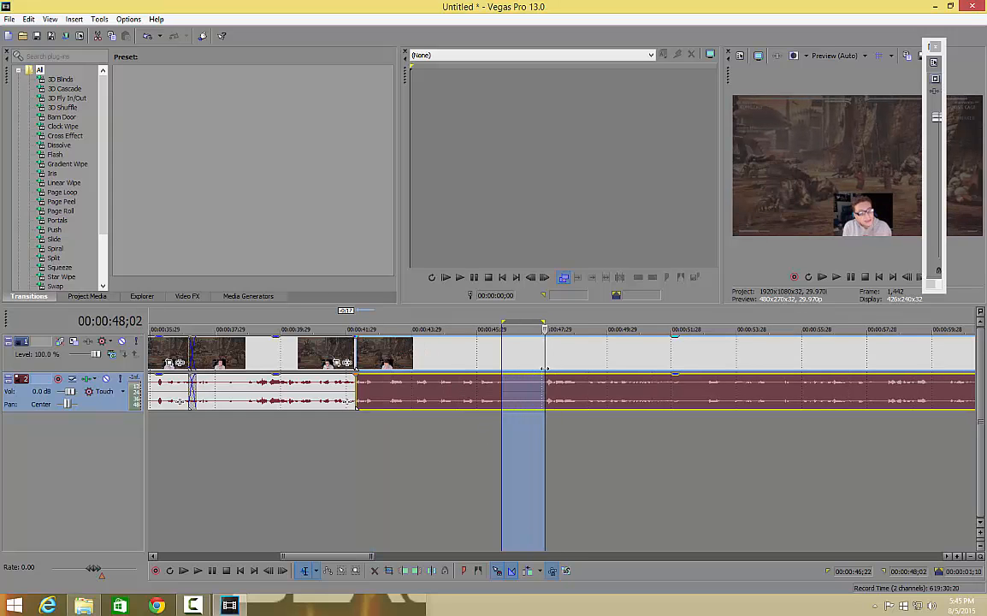
{"action": "key", "text": "s"}
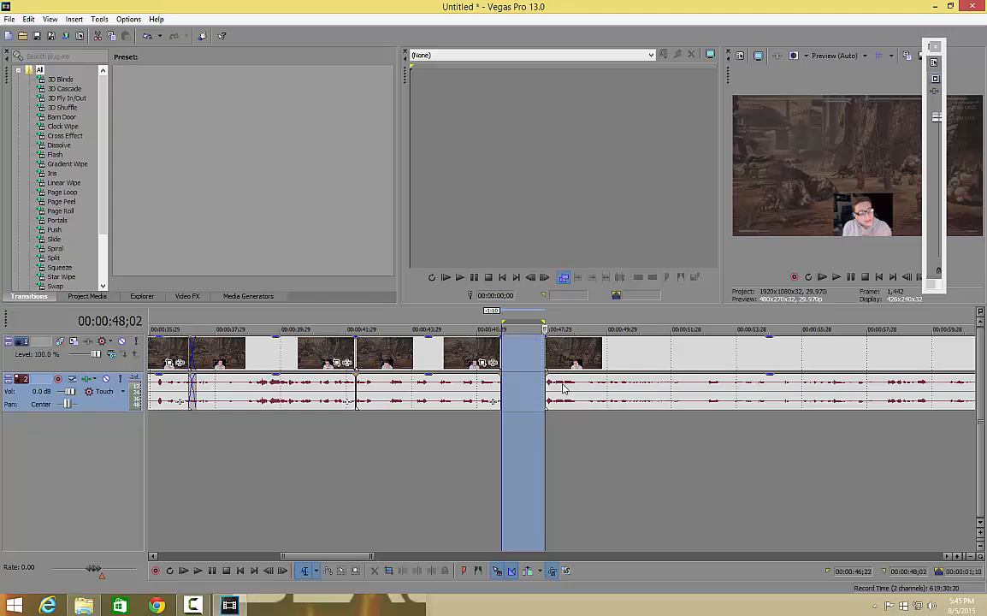
{"action": "left_click_drag", "start_coordinate": [555, 392], "coordinate": [571, 392]}
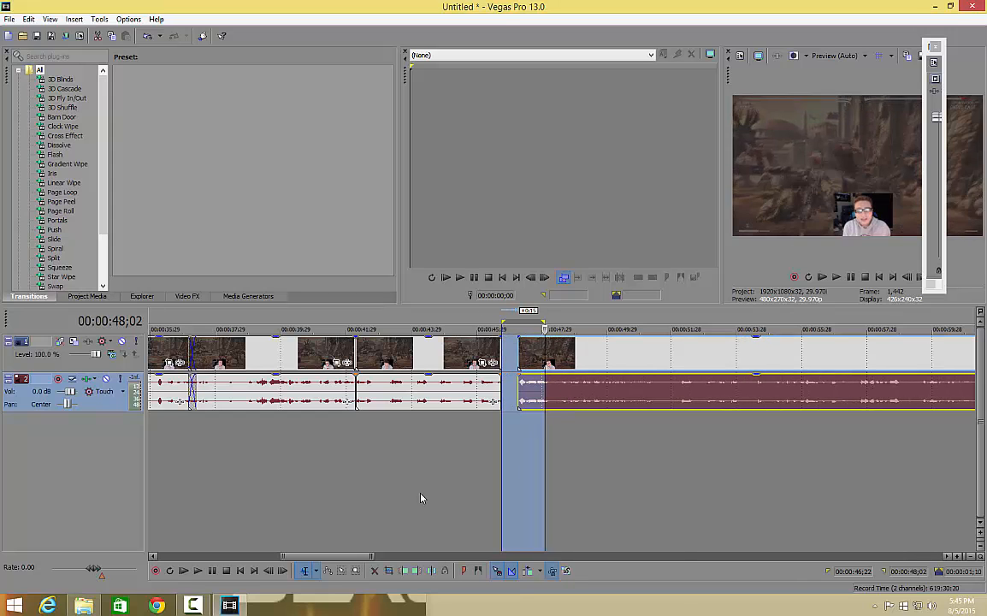
Step: Shift the two short middle clips to the right along the timeline so they butt against the long last clip
{"action": "left_click", "coordinate": [394, 470]}
{"action": "left_click", "coordinate": [436, 402]}
{"action": "left_click_drag", "start_coordinate": [436, 402], "coordinate": [290, 403]}
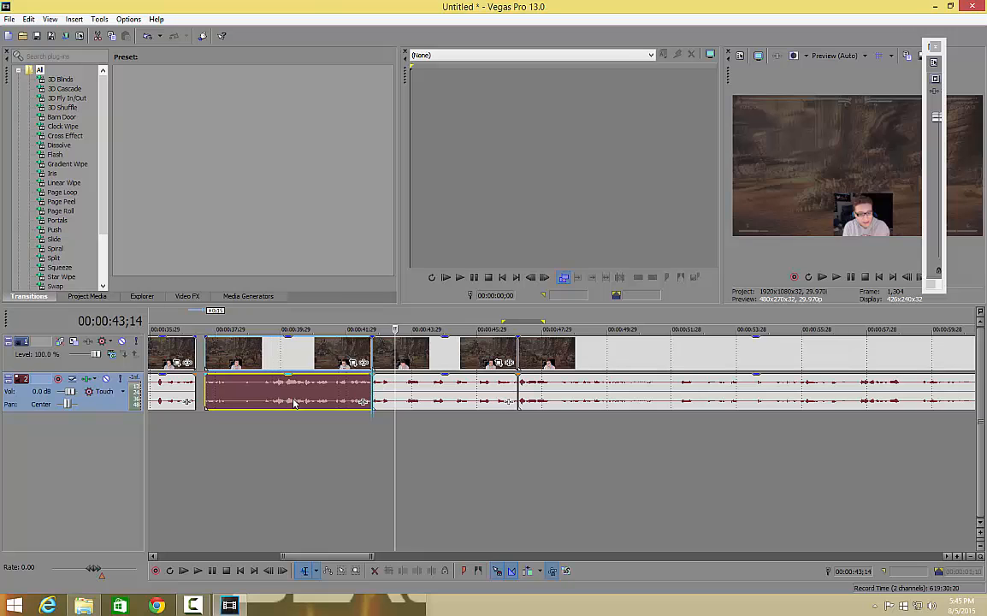
Step: Try overlapping the first clip with the second, and move the long last clip right along the timeline to leave a gap before it
{"action": "left_click", "coordinate": [187, 401]}
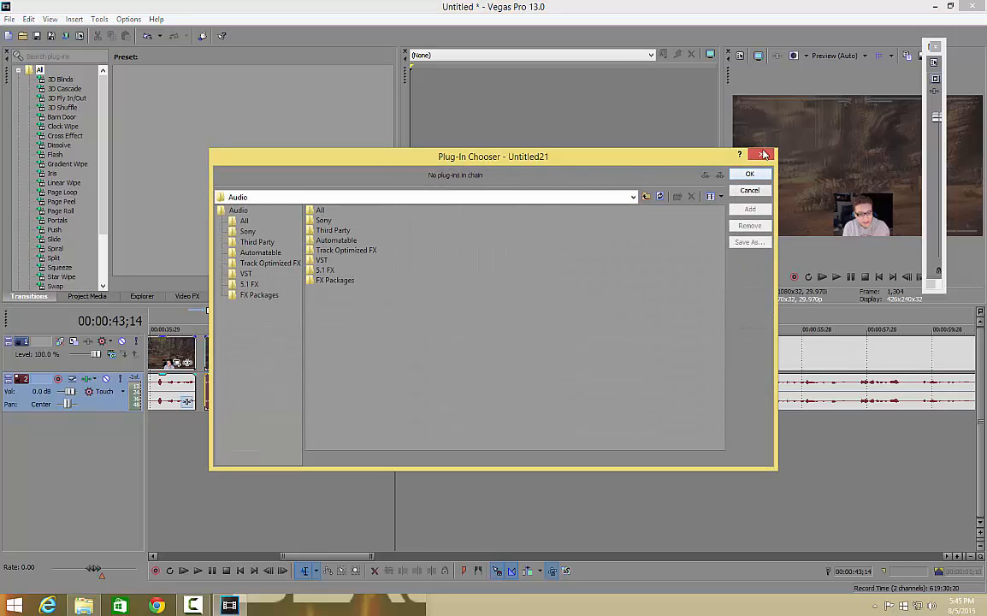
{"action": "left_click", "coordinate": [764, 157]}
{"action": "left_click", "coordinate": [171, 389]}
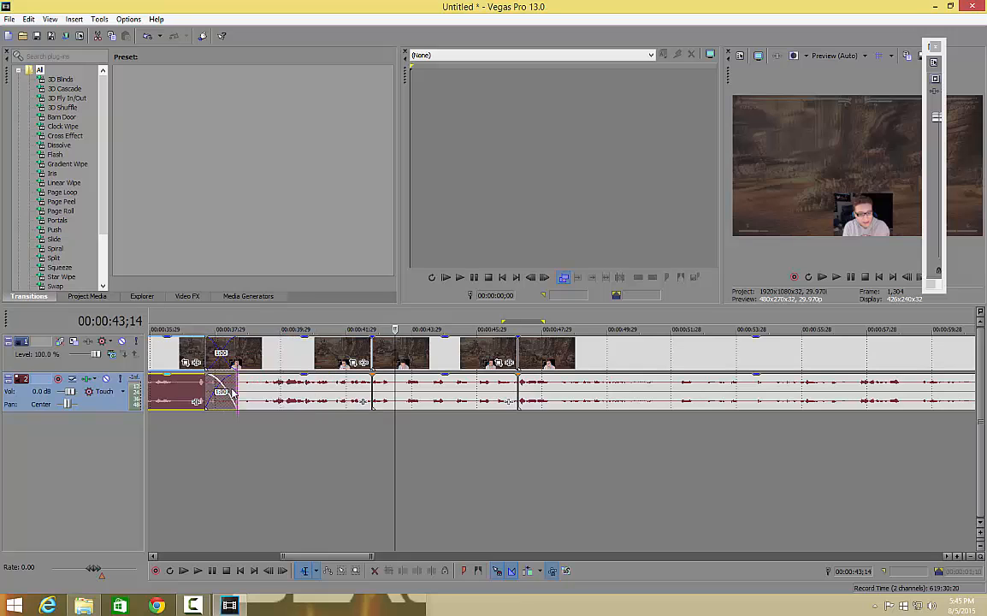
{"action": "left_click_drag", "start_coordinate": [627, 390], "coordinate": [751, 403]}
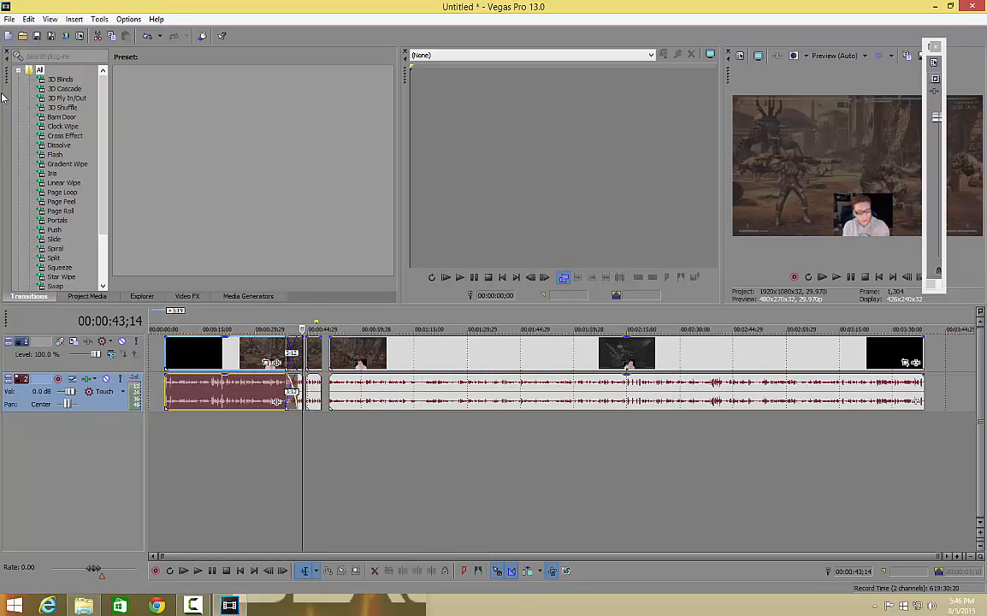
Step: Show the Project Media window in place of the transitions list
{"action": "left_click", "coordinate": [28, 18]}
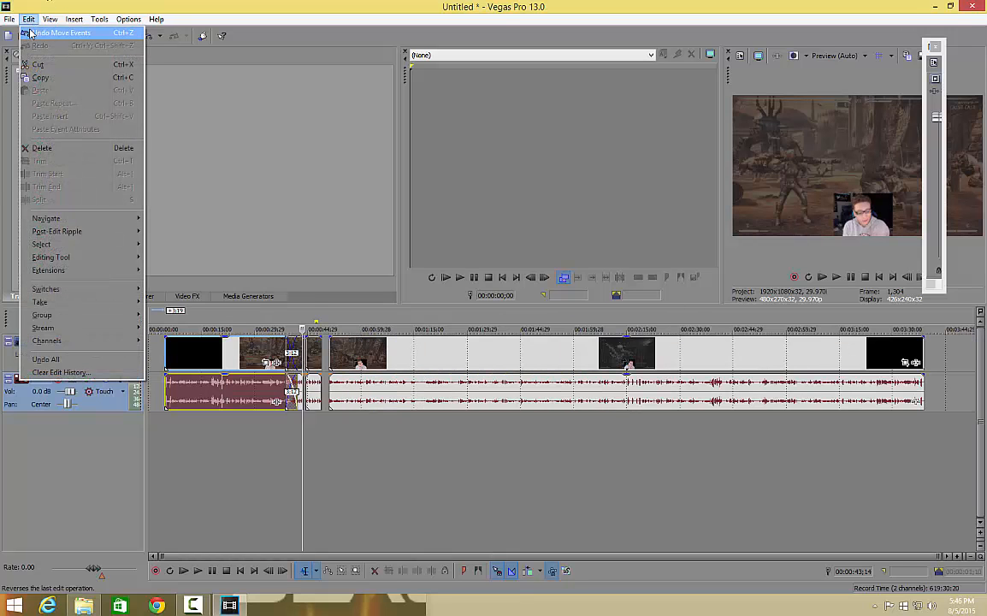
{"action": "mouse_move", "coordinate": [50, 19]}
{"action": "mouse_move", "coordinate": [90, 96]}
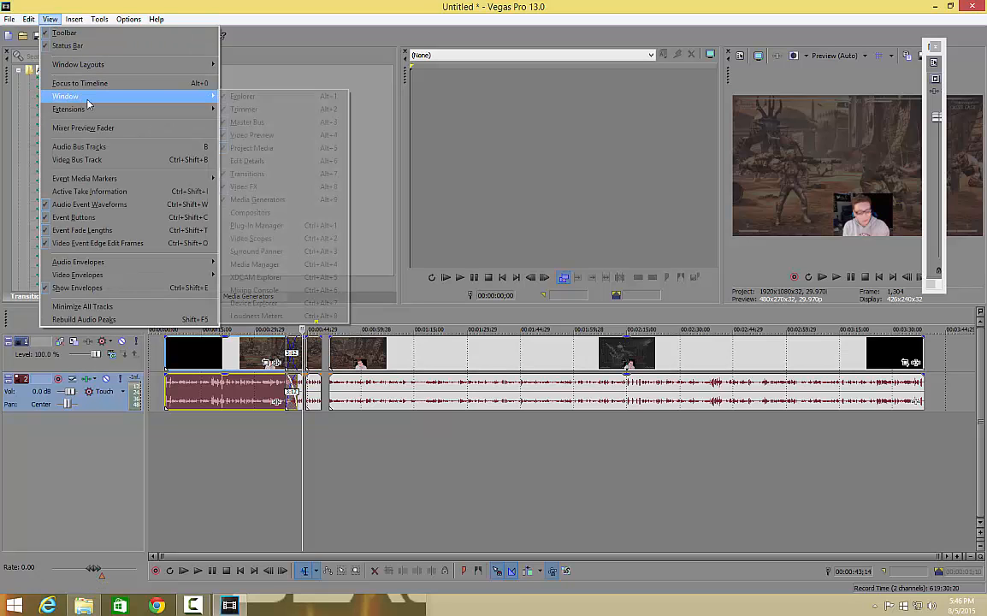
{"action": "left_click", "coordinate": [274, 148]}
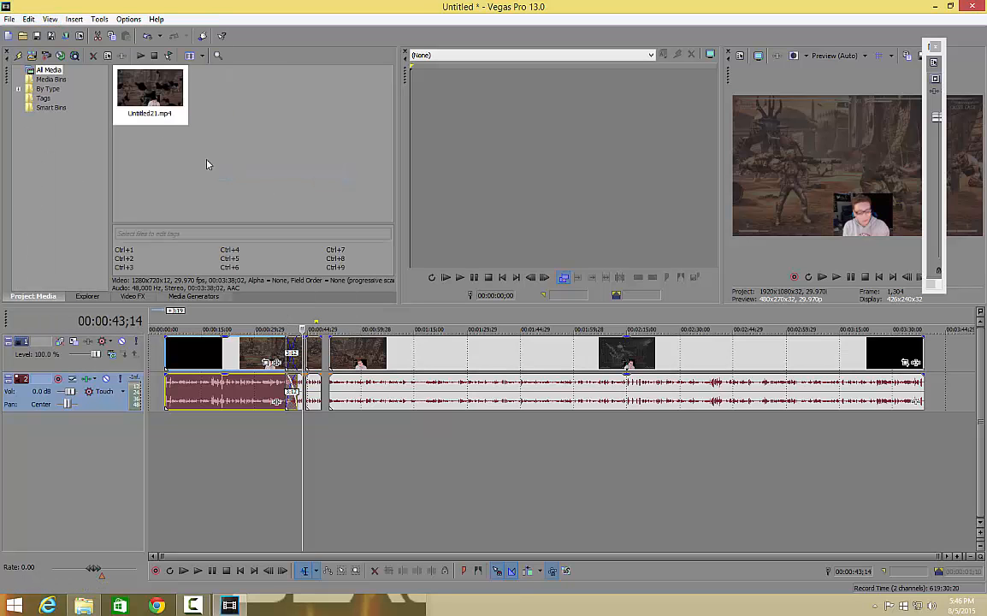
Step: Display the Transitions window with its list of transition effects and presets
{"action": "left_click", "coordinate": [30, 20]}
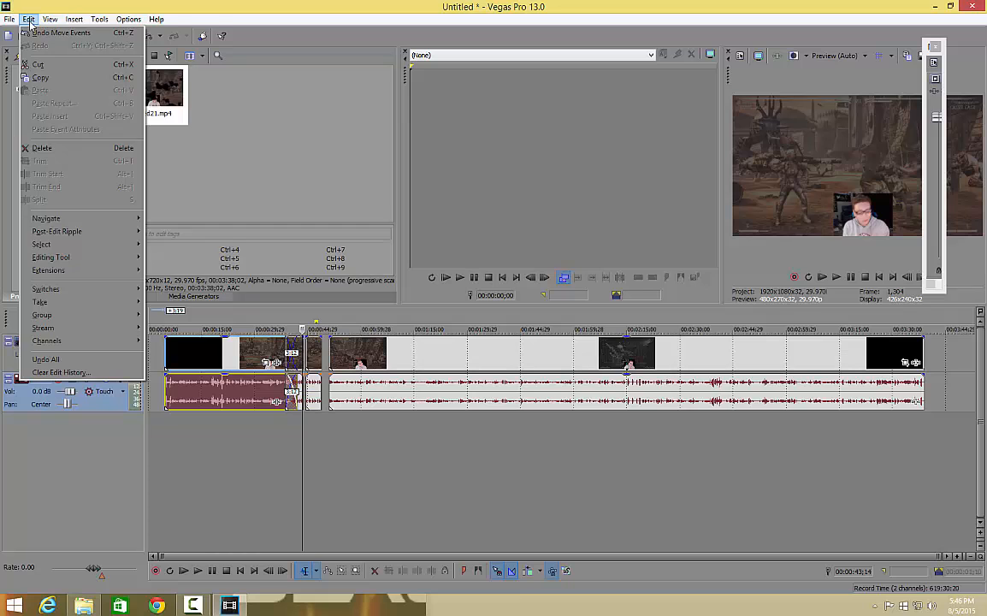
{"action": "mouse_move", "coordinate": [60, 19]}
{"action": "mouse_move", "coordinate": [111, 95]}
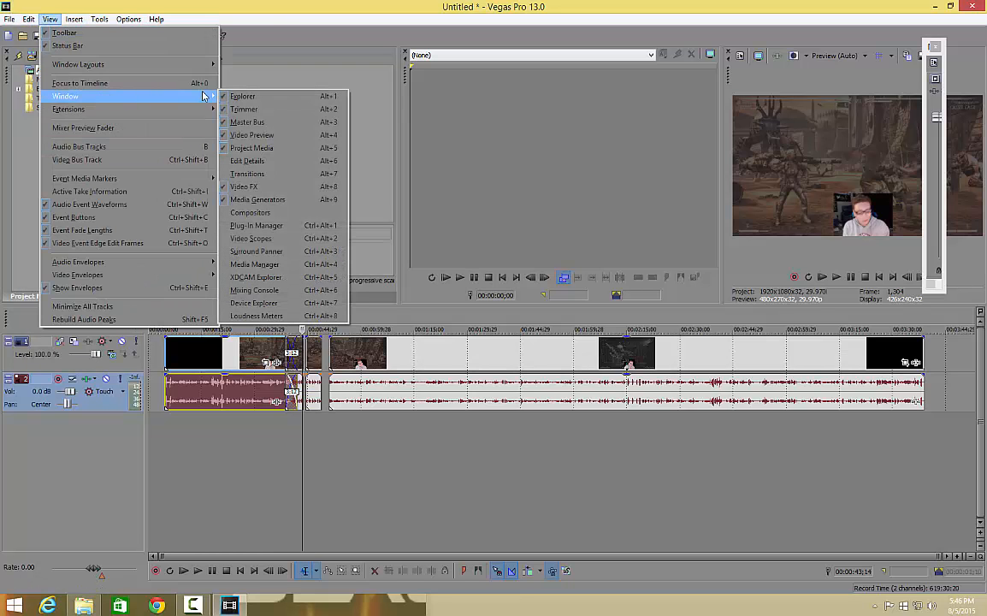
{"action": "left_click", "coordinate": [259, 175]}
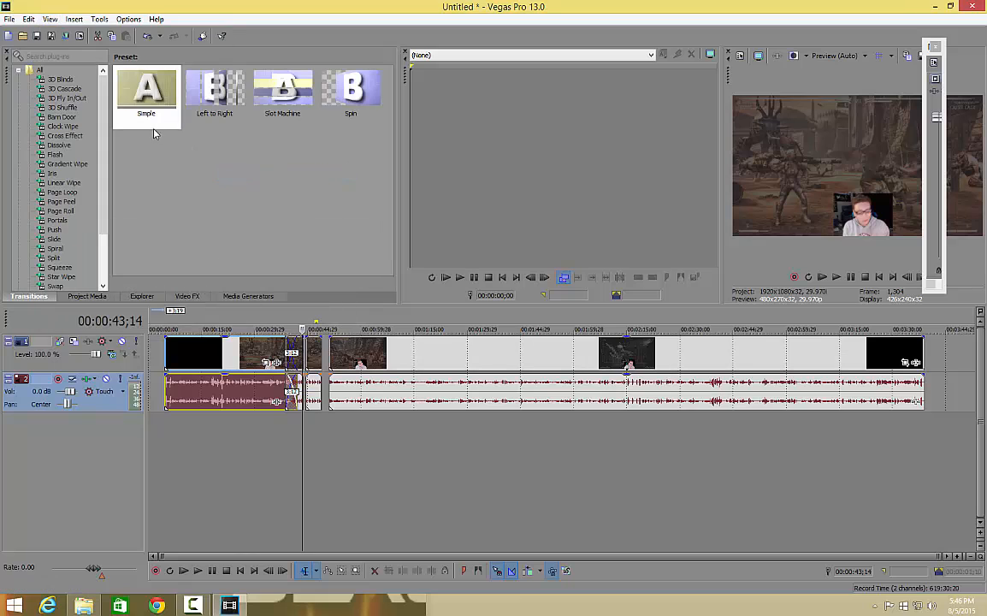
Step: Apply the Gradient Wipe transition's Soft Noise preset to the start of the first video clip, keeping the preset's settings
{"action": "left_click", "coordinate": [83, 165]}
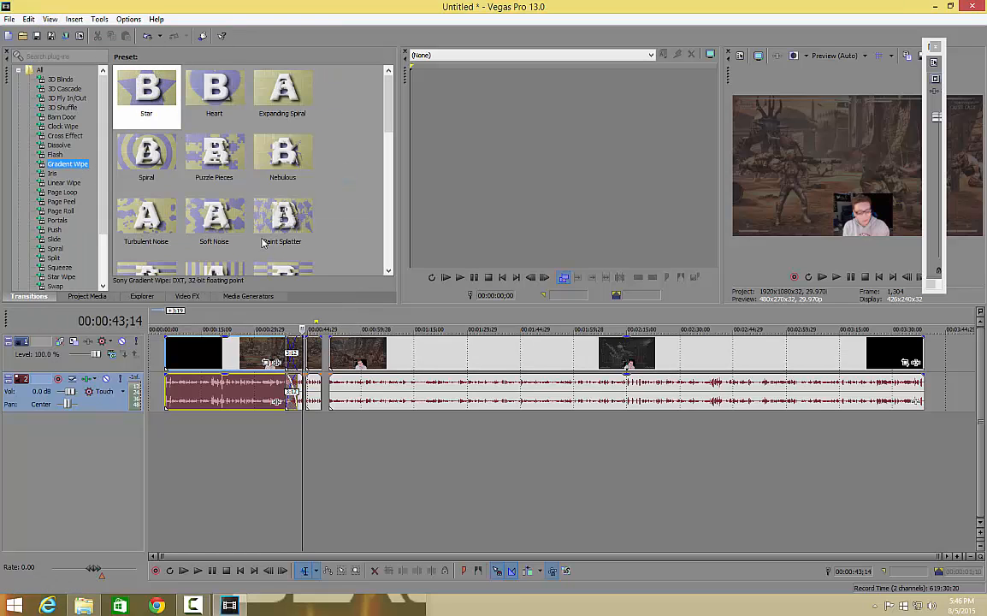
{"action": "left_click_drag", "start_coordinate": [213, 233], "coordinate": [168, 373]}
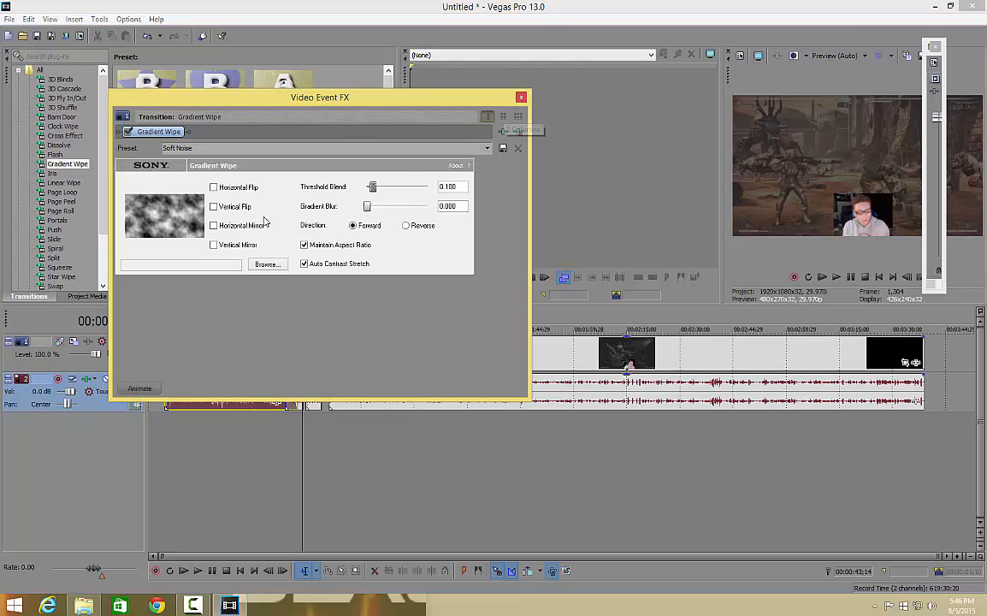
{"action": "left_click", "coordinate": [521, 97]}
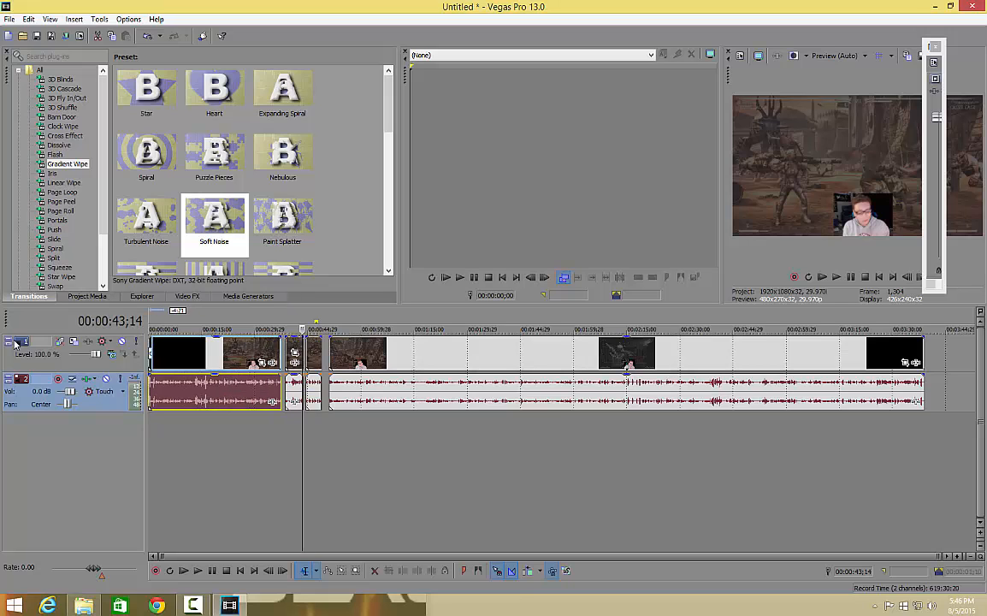
Step: Preview the opening of the project with its Soft Noise transition, and pause after about one second
{"action": "left_click", "coordinate": [837, 277]}
{"action": "left_click", "coordinate": [850, 279]}
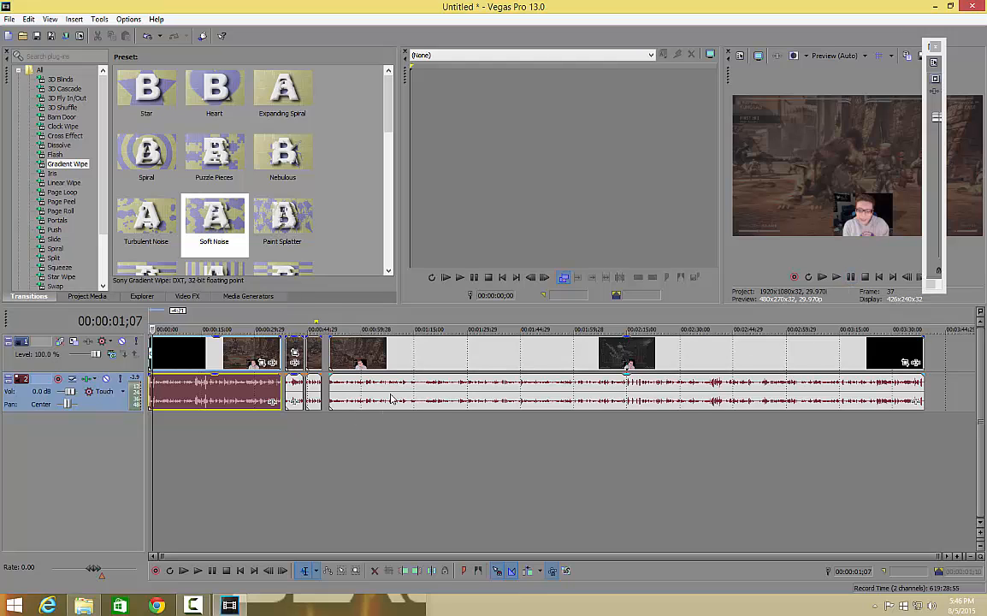
Step: Close the gaps on the timeline by moving the second, third and long last clips earlier until each meets the one before it
{"action": "left_click_drag", "start_coordinate": [391, 398], "coordinate": [383, 399]}
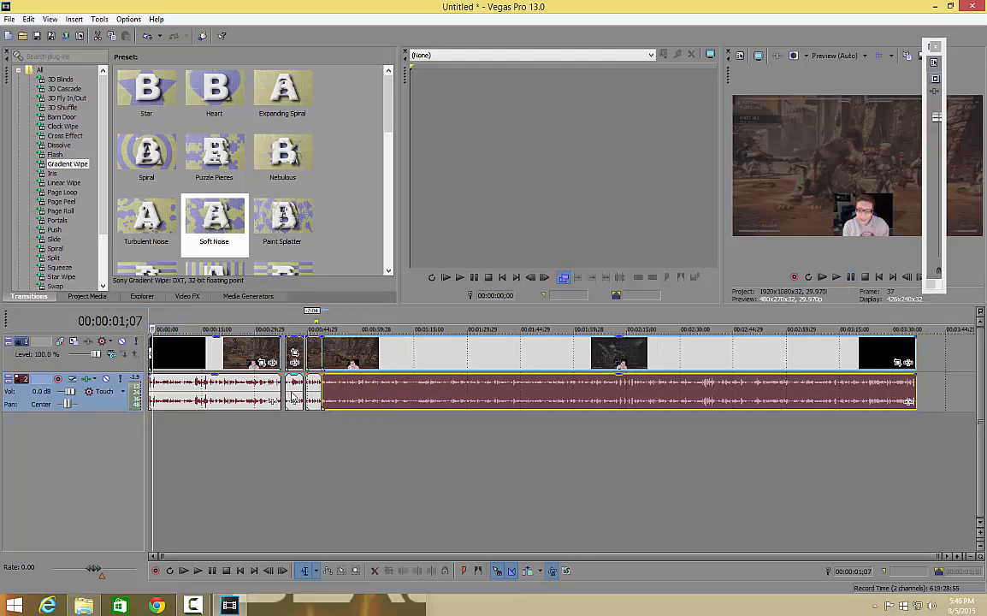
{"action": "left_click_drag", "start_coordinate": [293, 396], "coordinate": [310, 392]}
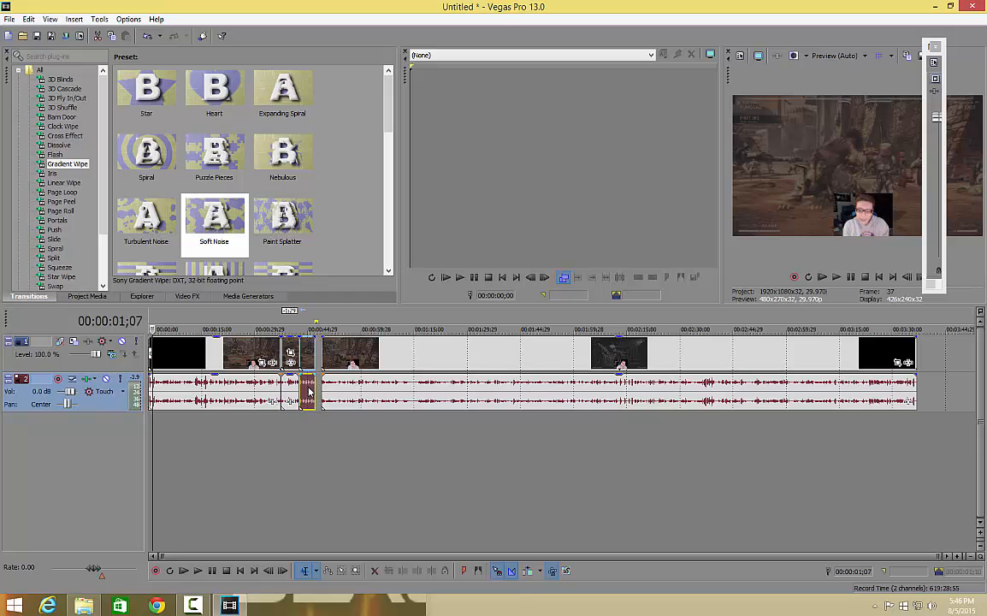
{"action": "left_click_drag", "start_coordinate": [414, 396], "coordinate": [405, 396]}
Step: Shrink the editor window to uncover the desktop, and open the Music for YouTube folder alongside the timeline
{"action": "left_click_drag", "start_coordinate": [228, 5], "coordinate": [346, 51]}
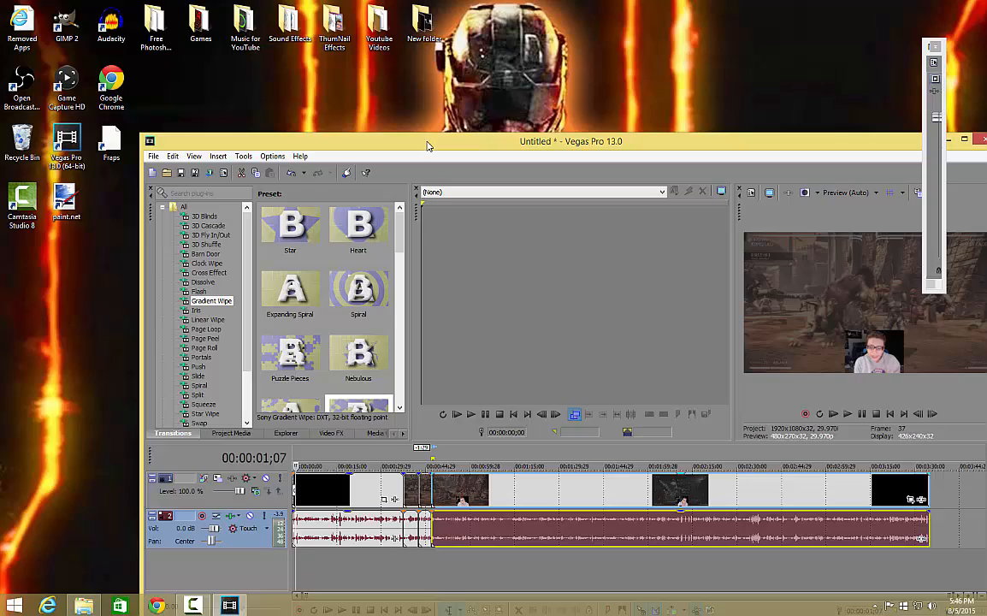
{"action": "left_click_drag", "start_coordinate": [427, 148], "coordinate": [484, 66]}
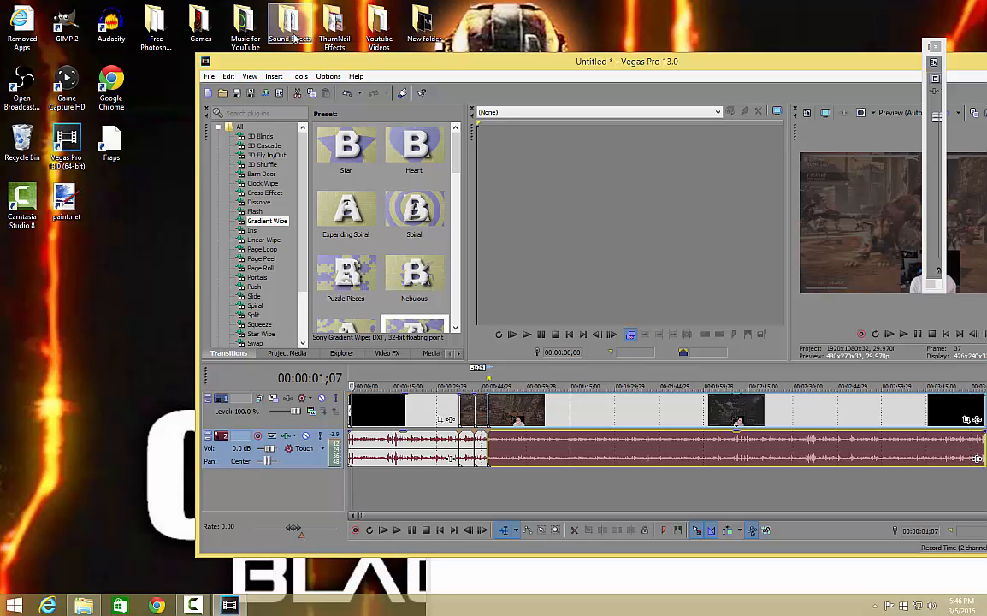
{"action": "double_click", "coordinate": [247, 36]}
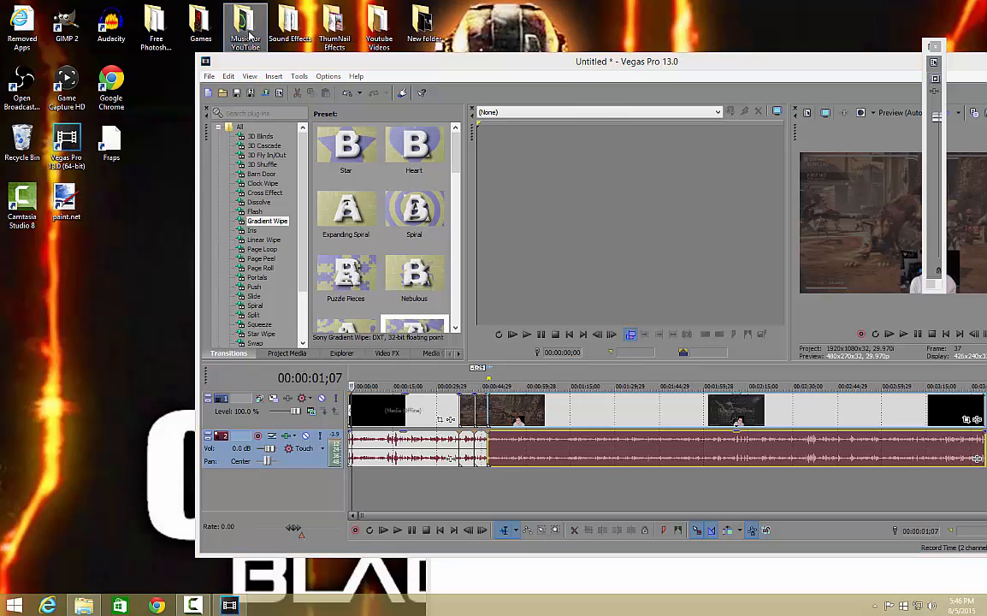
{"action": "left_click_drag", "start_coordinate": [257, 22], "coordinate": [673, 23]}
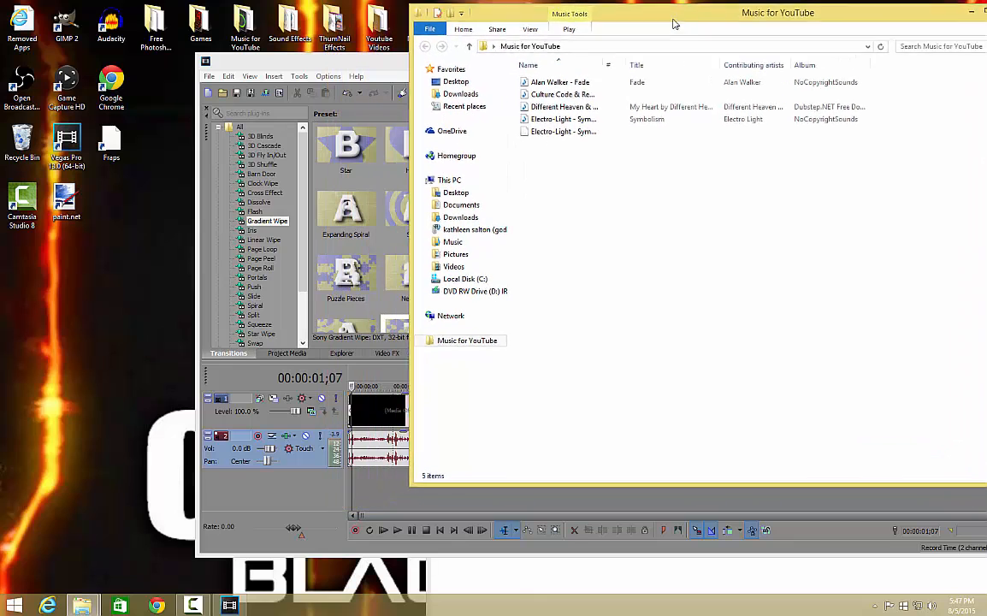
Step: Add the Electro-Light Symbolism song to a new audio track below the recording, and return to the maximized editor with the folder closed
{"action": "left_click", "coordinate": [636, 119]}
{"action": "left_click_drag", "start_coordinate": [436, 494], "coordinate": [374, 494]}
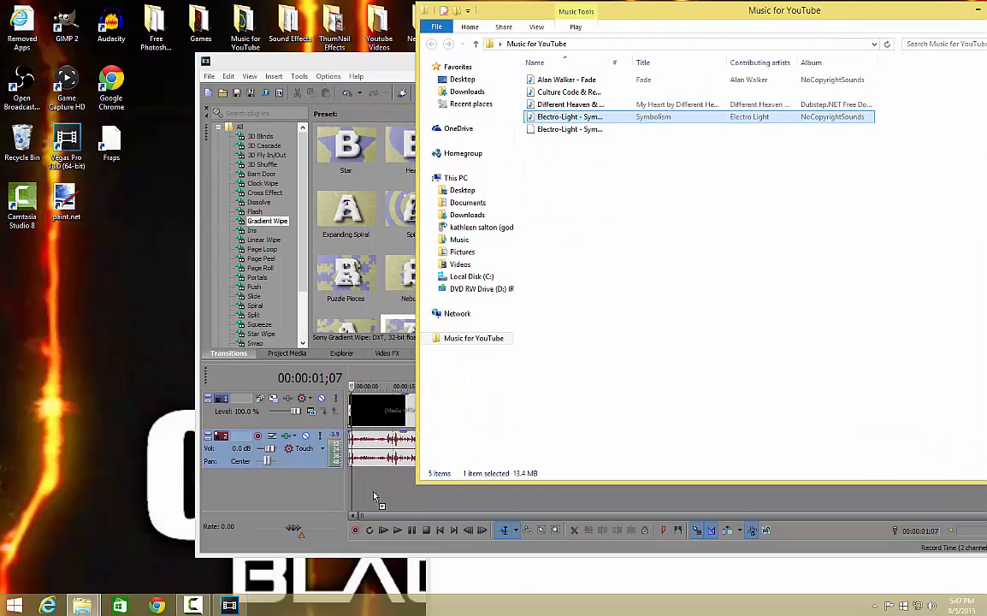
{"action": "left_click_drag", "start_coordinate": [915, 15], "coordinate": [808, 86]}
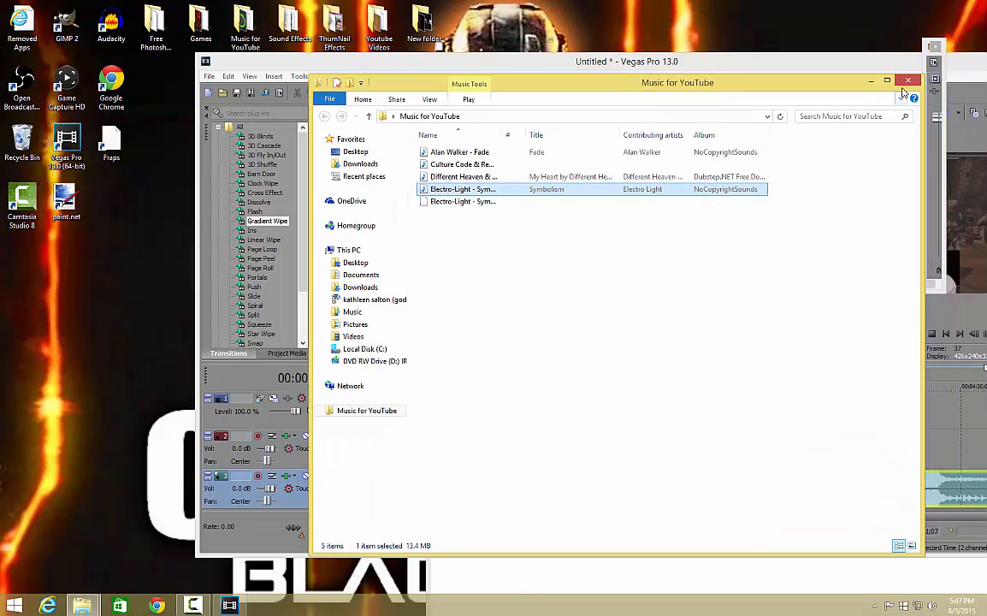
{"action": "left_click", "coordinate": [911, 81]}
{"action": "left_click_drag", "start_coordinate": [874, 58], "coordinate": [753, 106]}
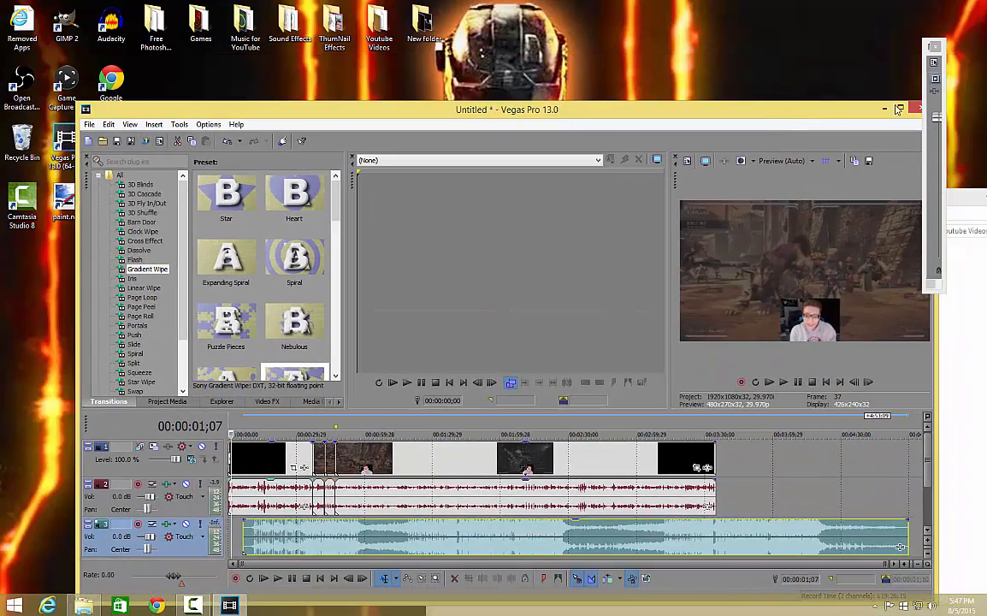
{"action": "left_click", "coordinate": [900, 110]}
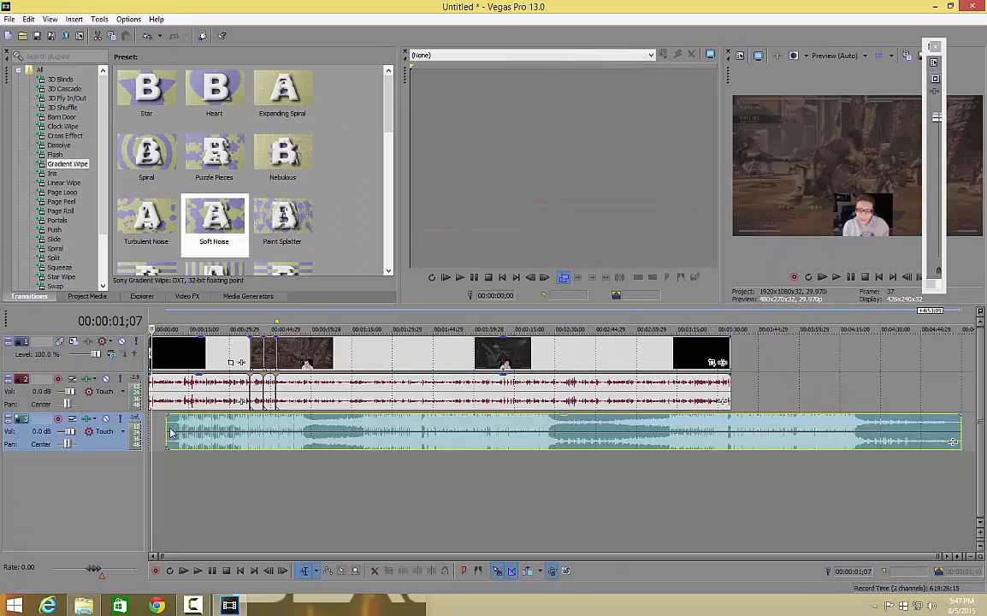
Step: Move the music clip to the very start of the timeline, and briefly play the video with the music
{"action": "scroll", "coordinate": [198, 432], "scroll_direction": "up", "scroll_amount": 6}
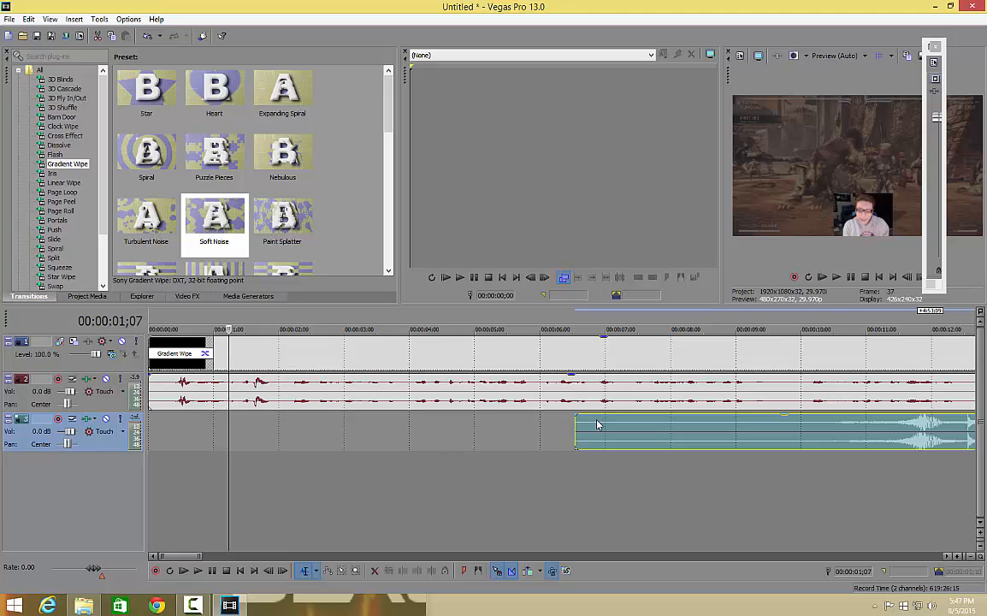
{"action": "left_click_drag", "start_coordinate": [578, 429], "coordinate": [139, 438]}
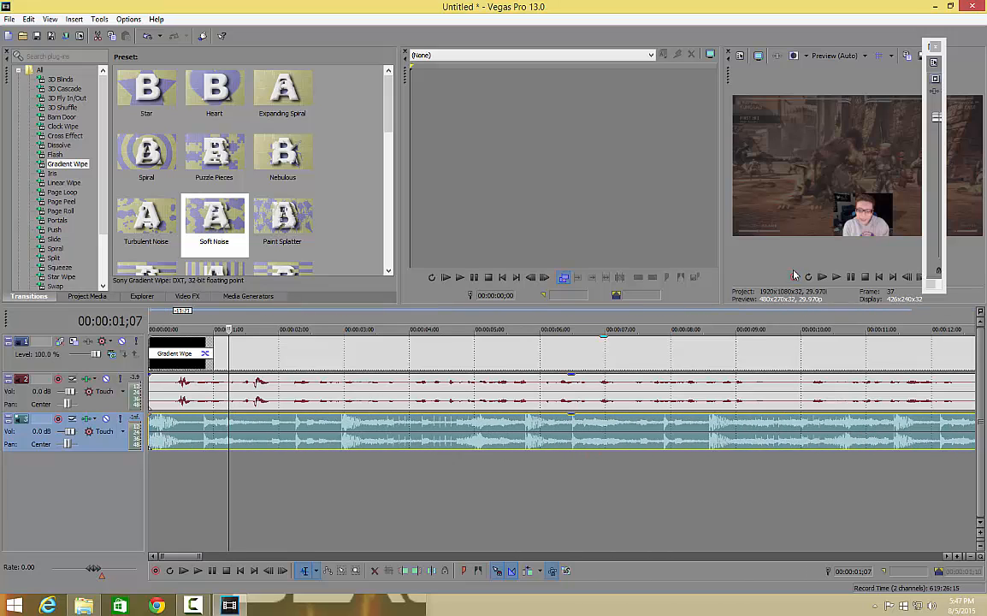
{"action": "left_click", "coordinate": [822, 276]}
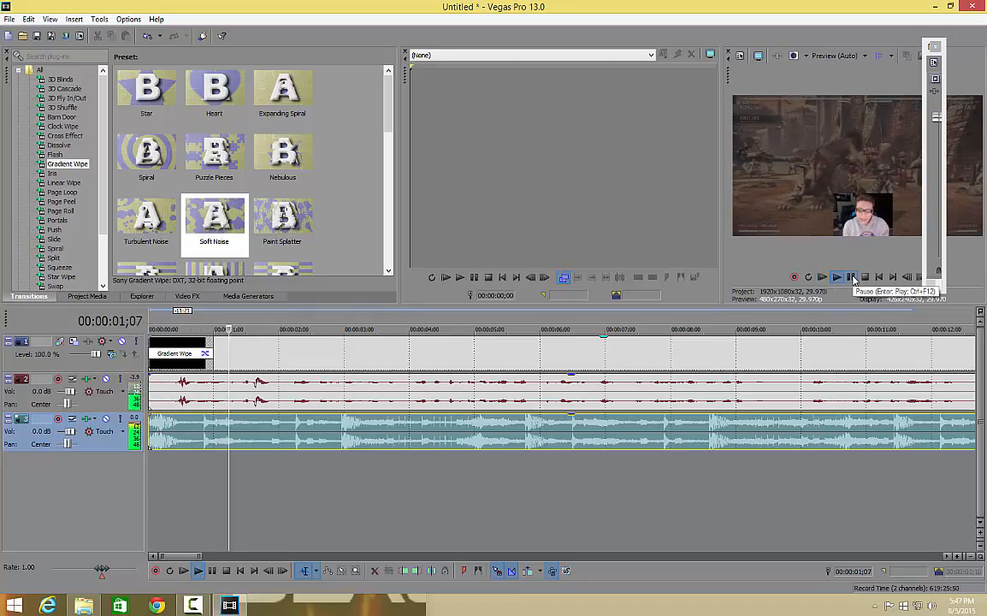
{"action": "left_click", "coordinate": [851, 277]}
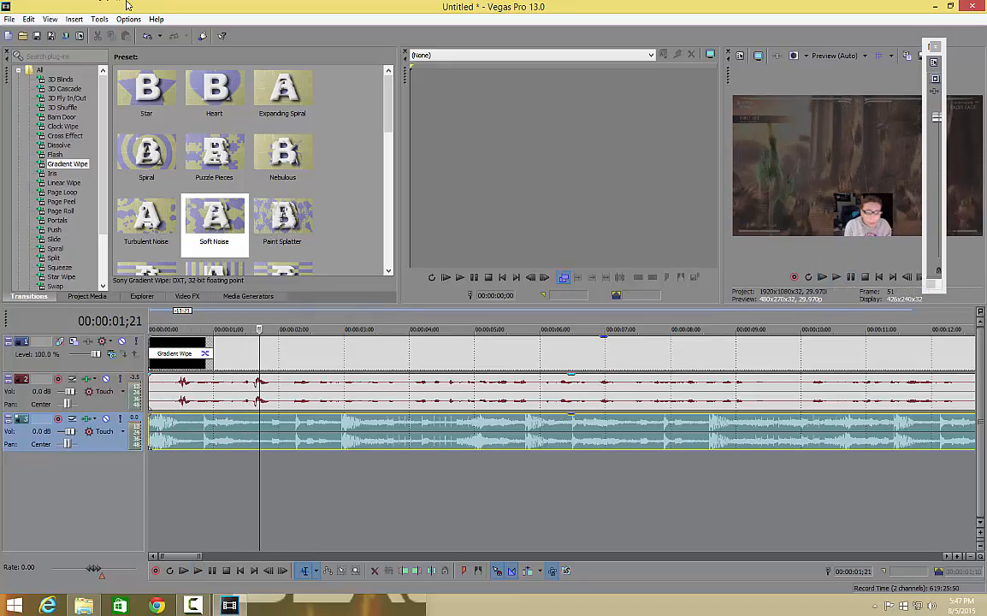
{"action": "left_click_drag", "start_coordinate": [126, 5], "coordinate": [301, 113]}
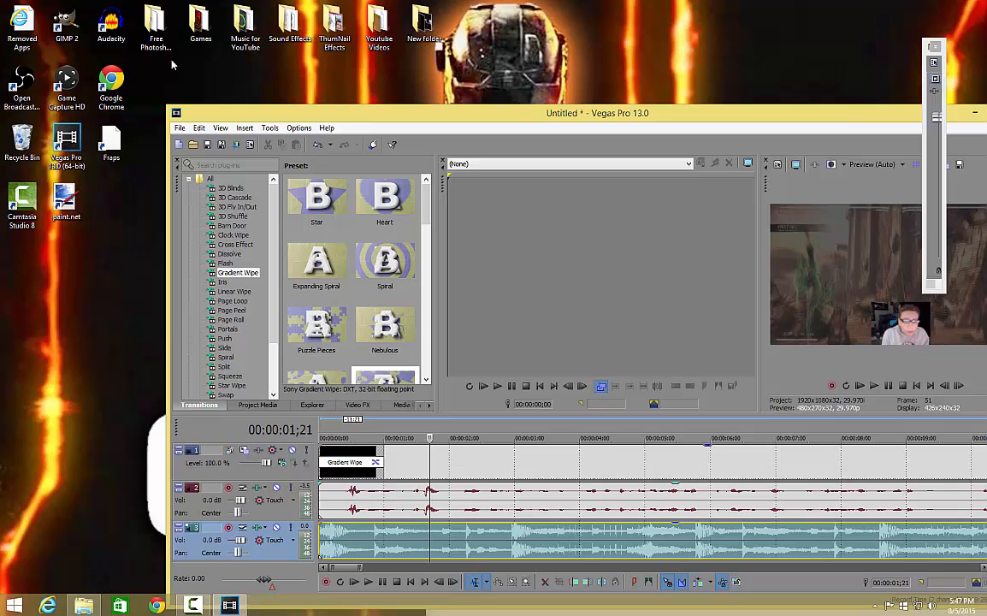
{"action": "left_click_drag", "start_coordinate": [651, 112], "coordinate": [601, 61]}
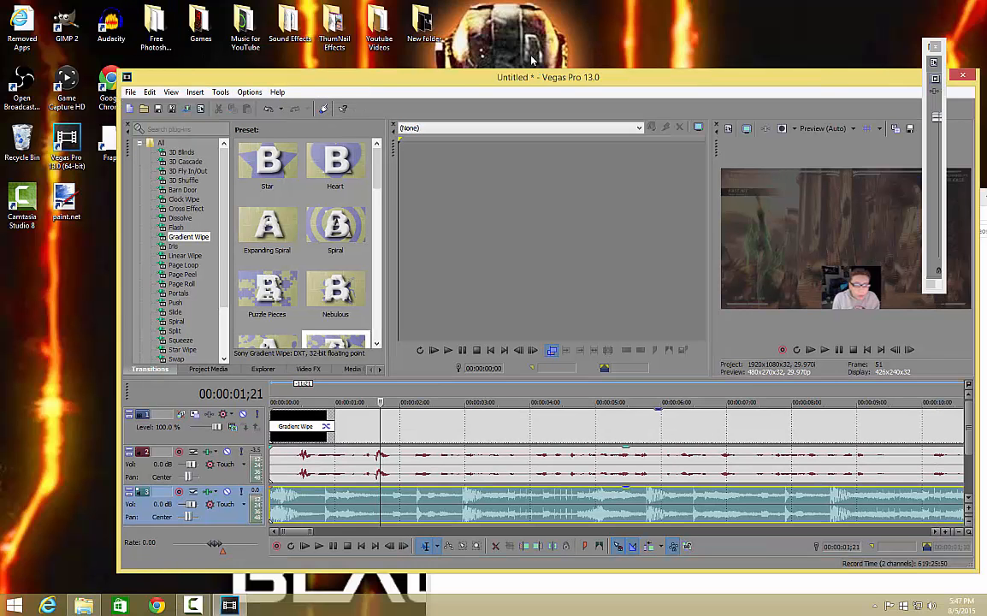
{"action": "left_click_drag", "start_coordinate": [571, 77], "coordinate": [546, 72]}
{"action": "scroll", "coordinate": [588, 483], "scroll_direction": "down", "scroll_amount": 5}
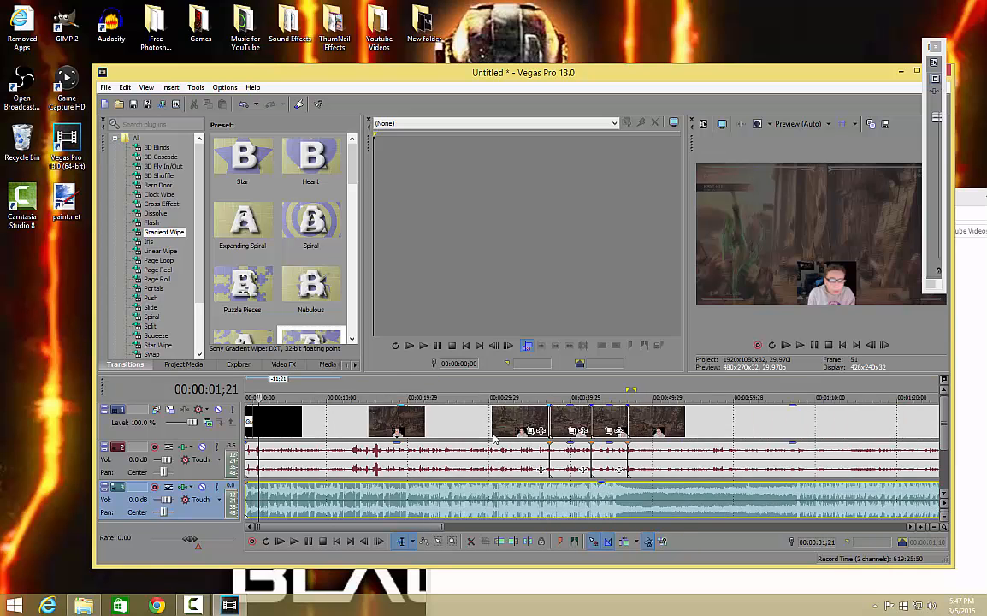
{"action": "scroll", "coordinate": [457, 494], "scroll_direction": "up", "scroll_amount": 6}
{"action": "scroll", "coordinate": [396, 454], "scroll_direction": "down", "scroll_amount": 8}
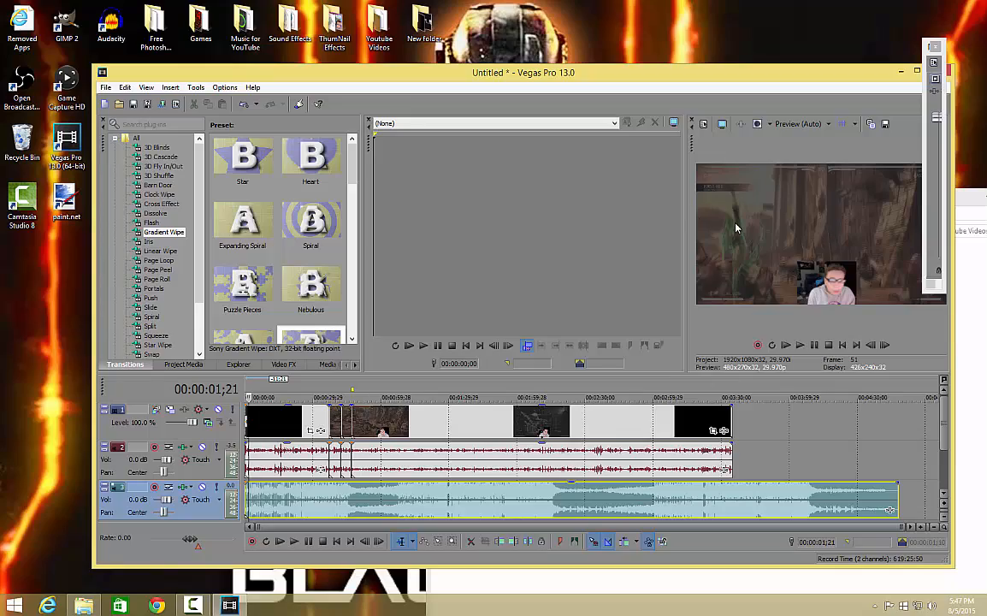
{"action": "left_click_drag", "start_coordinate": [825, 82], "coordinate": [868, 37]}
{"action": "left_click_drag", "start_coordinate": [396, 34], "coordinate": [257, 0]}
{"action": "left_click_drag", "start_coordinate": [732, 6], "coordinate": [621, 3]}
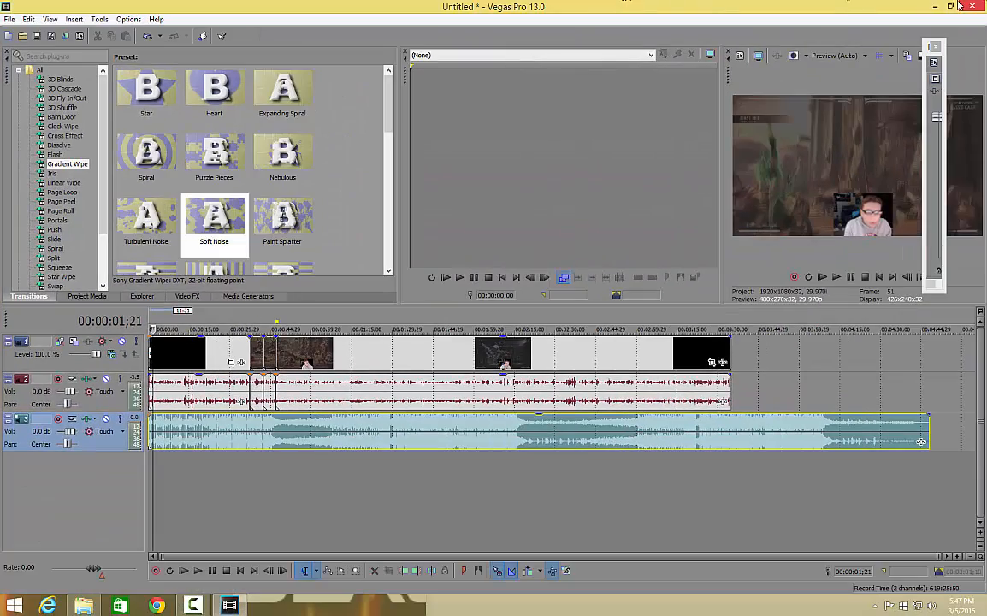